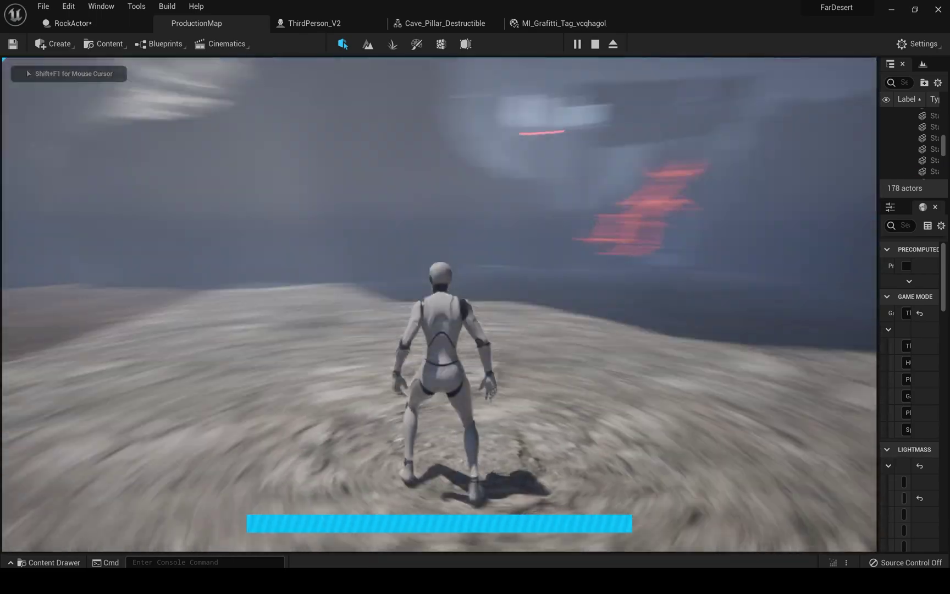
Run the character around the rocky plateau near the cave in the play session, and end the session.
key(w)
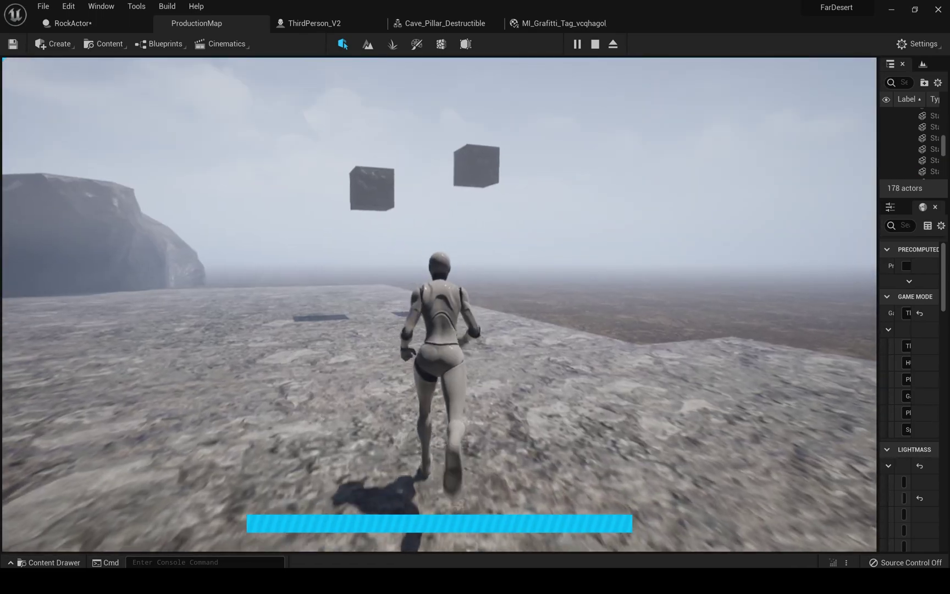
key(w)
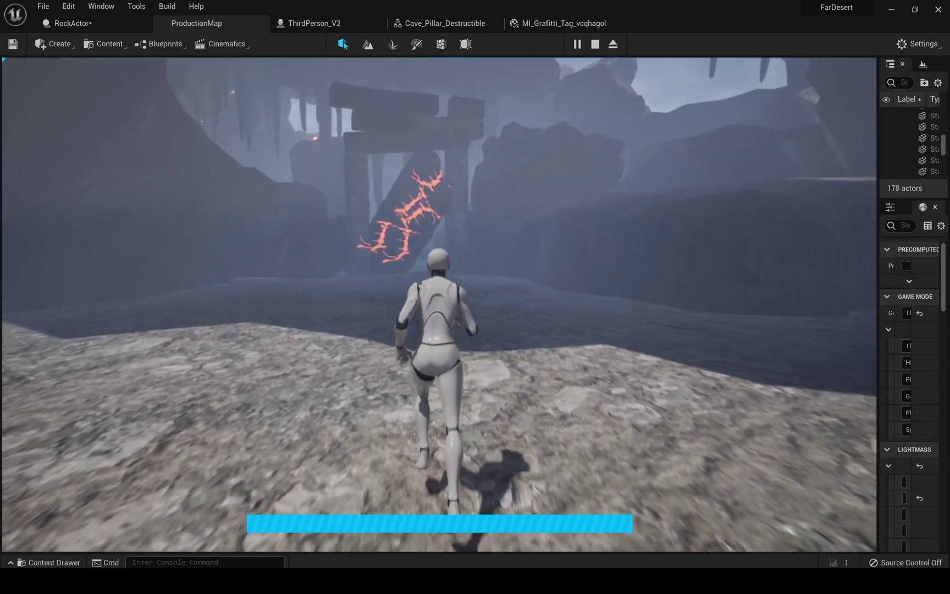
key(w)
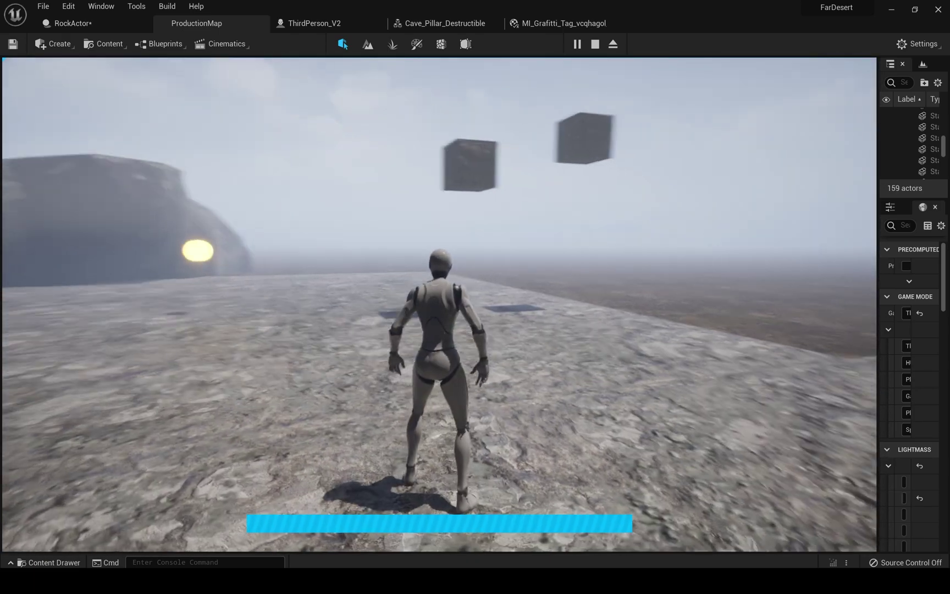
key(w)
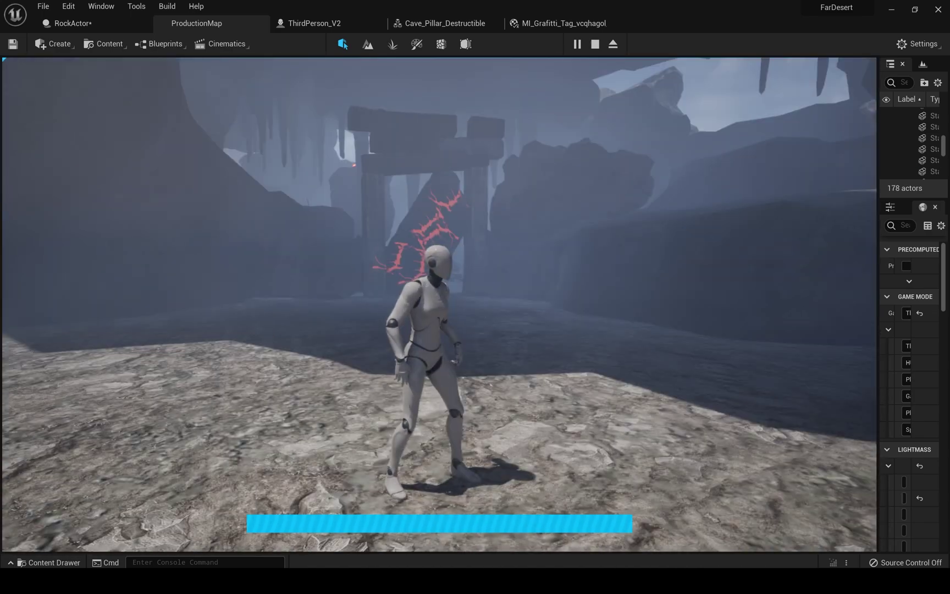
key(w)
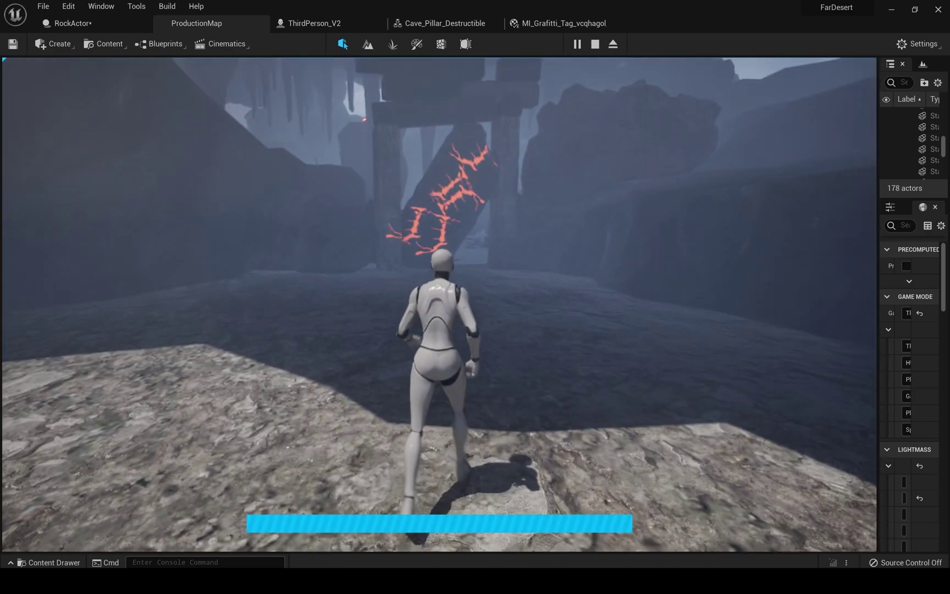
key(w)
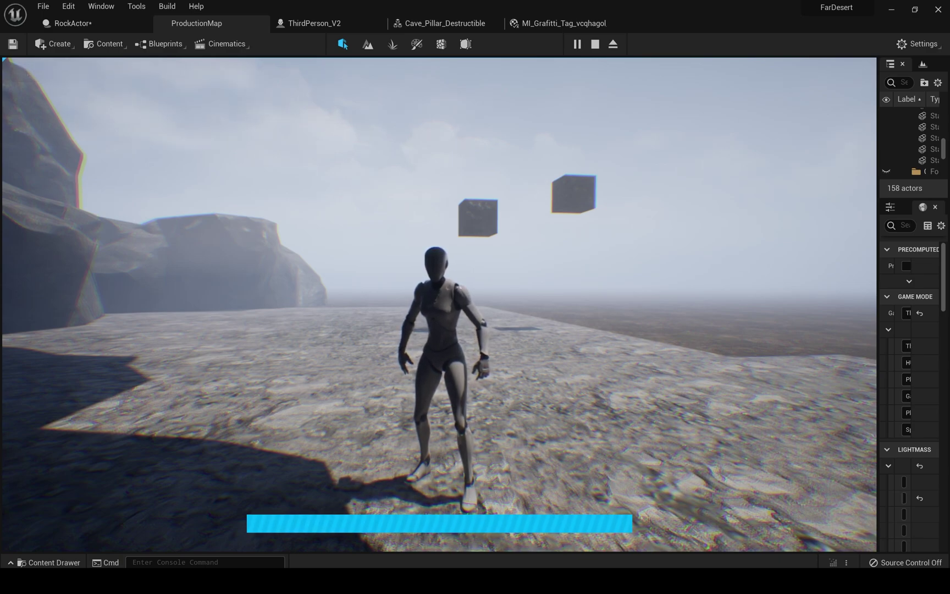
key(w)
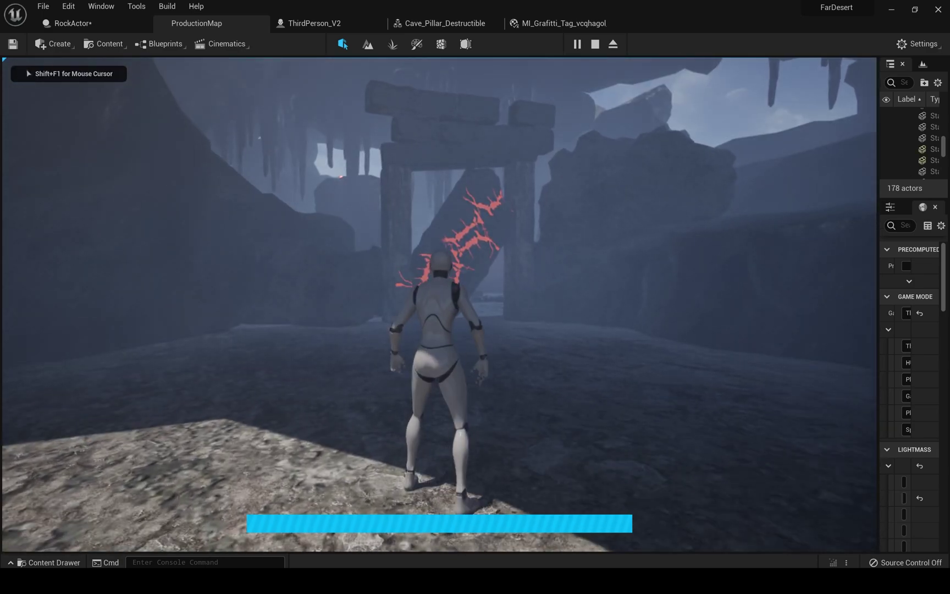
key(Escape)
Inspect the cave around the stone arch in the editor viewport, and run the character in a new play session.
key(w)
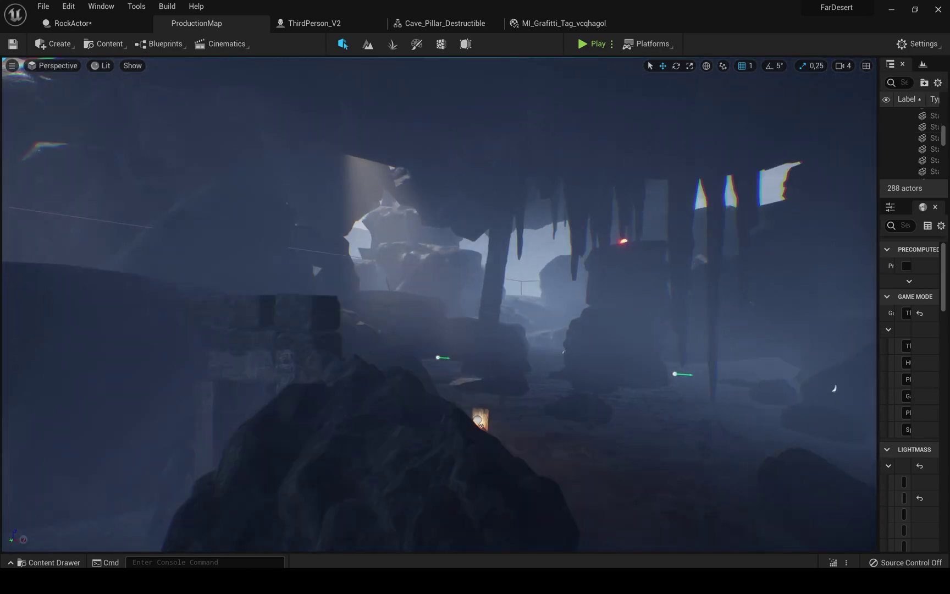
key(w)
key(s)
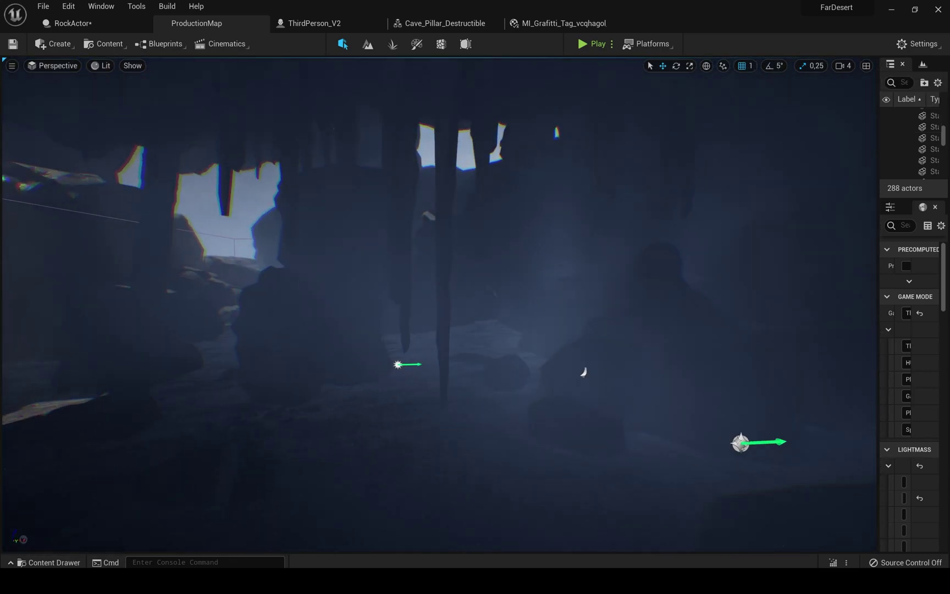
key(s)
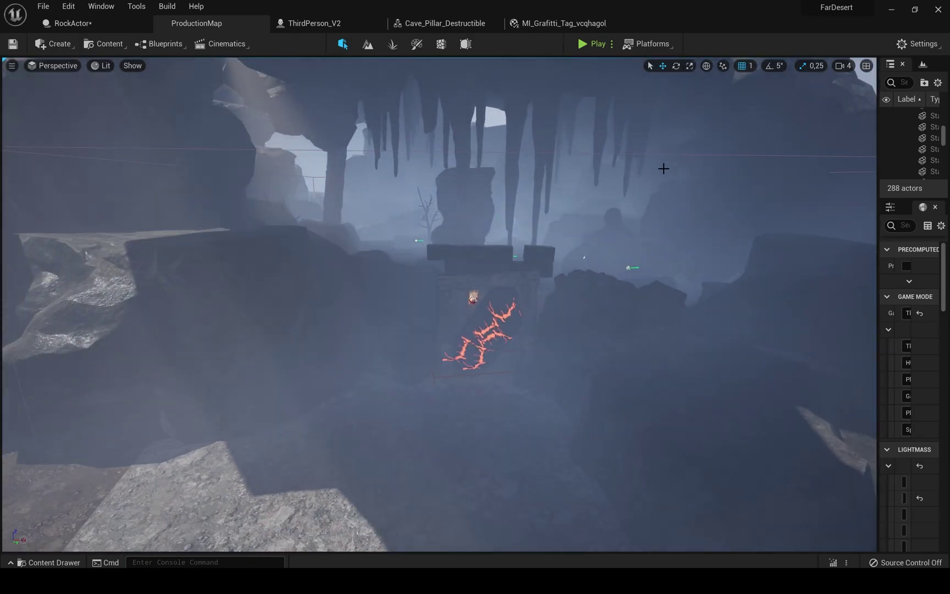
key(alt+p)
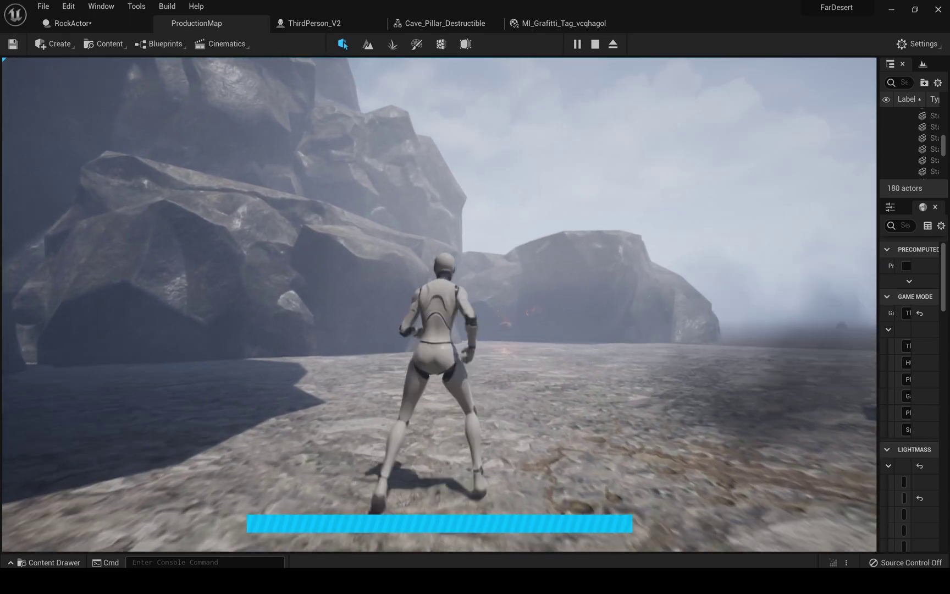
key(w)
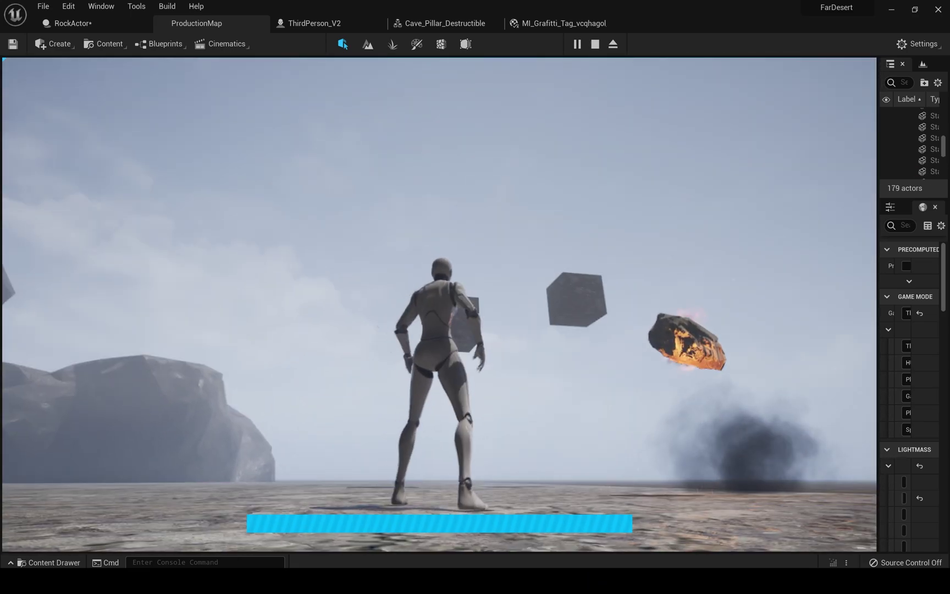
key(s)
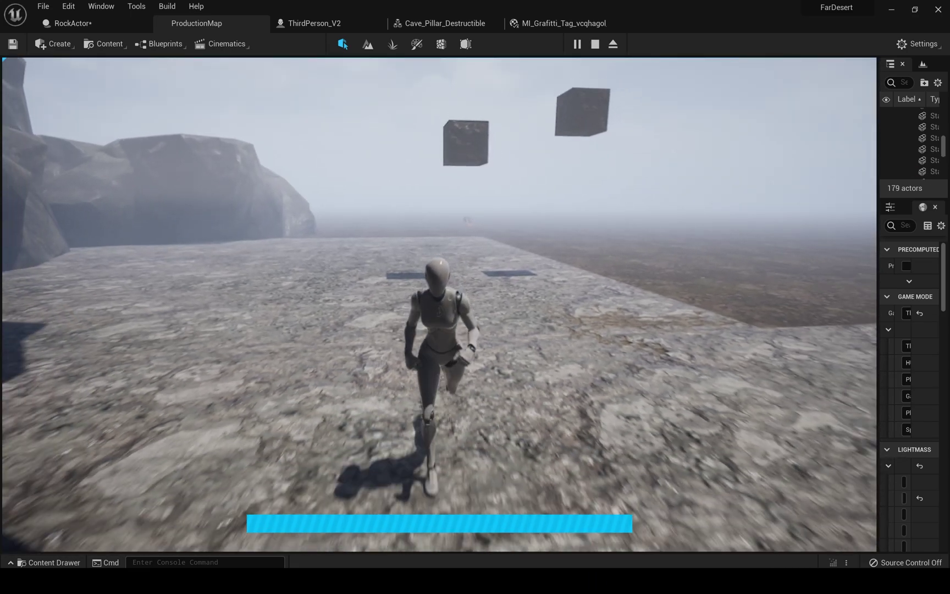
Test the character's rock spell in the play session by lifting and throwing burning rocks near the floating cubes.
key(w)
key(e)
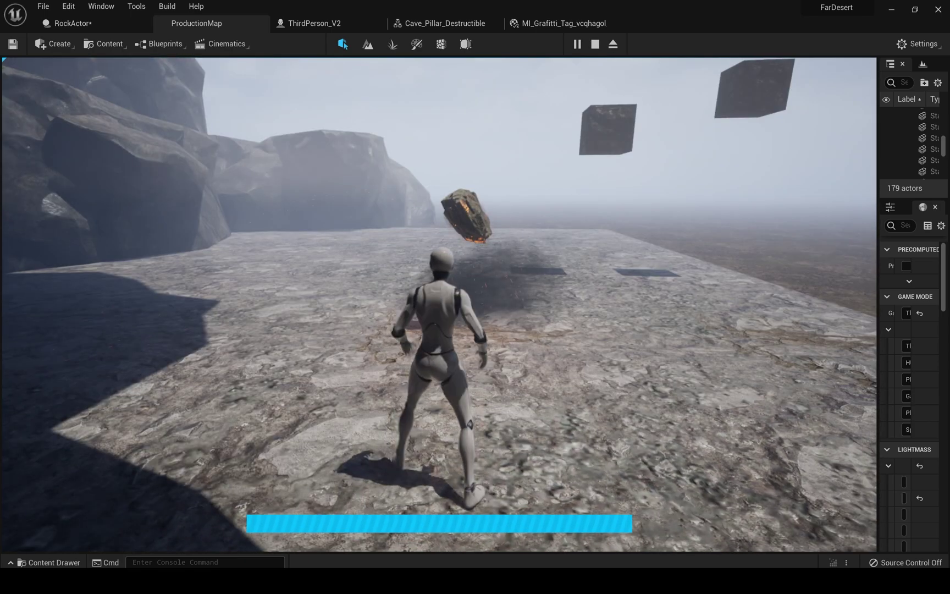
key(e)
key(e)
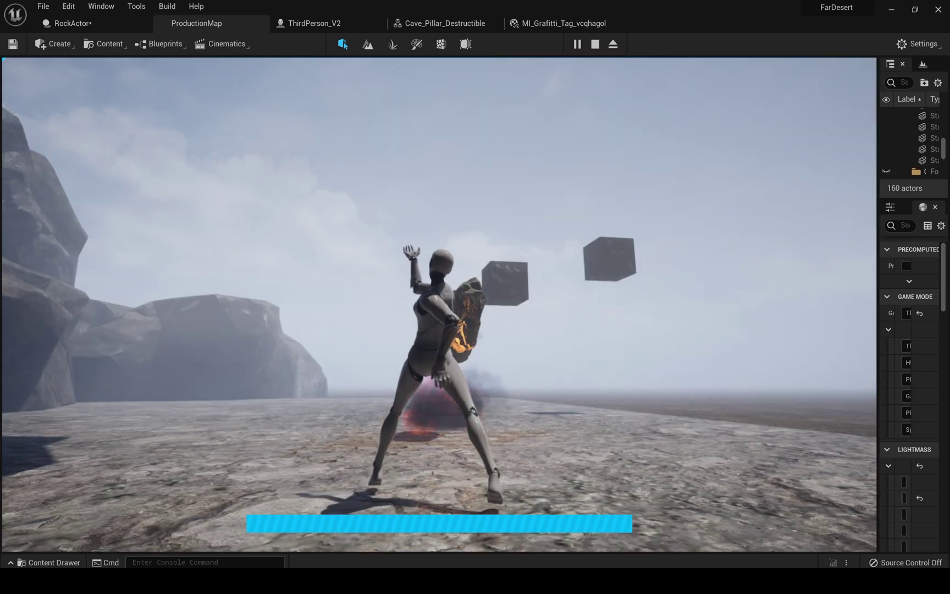
key(e)
key(e)
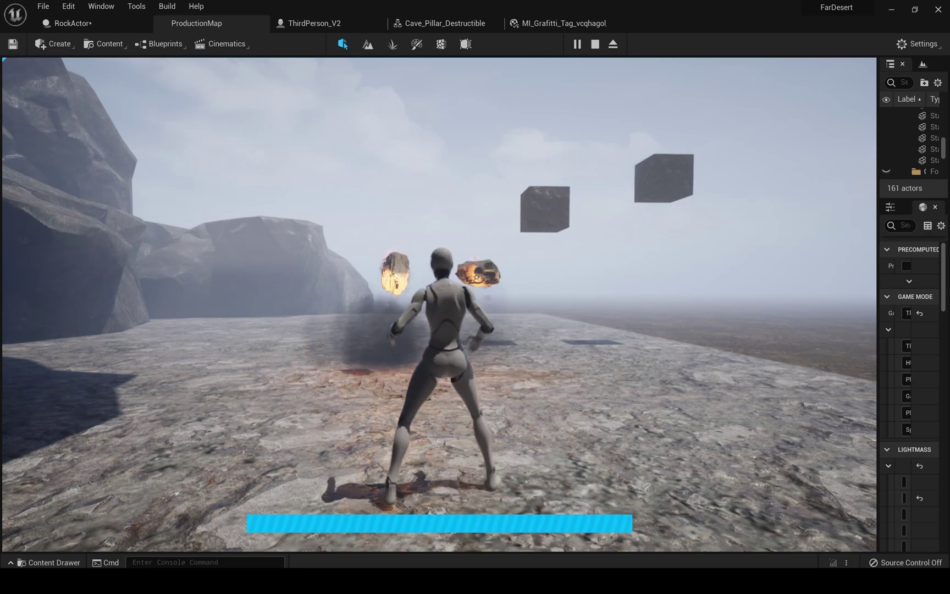
key(e)
key(w)
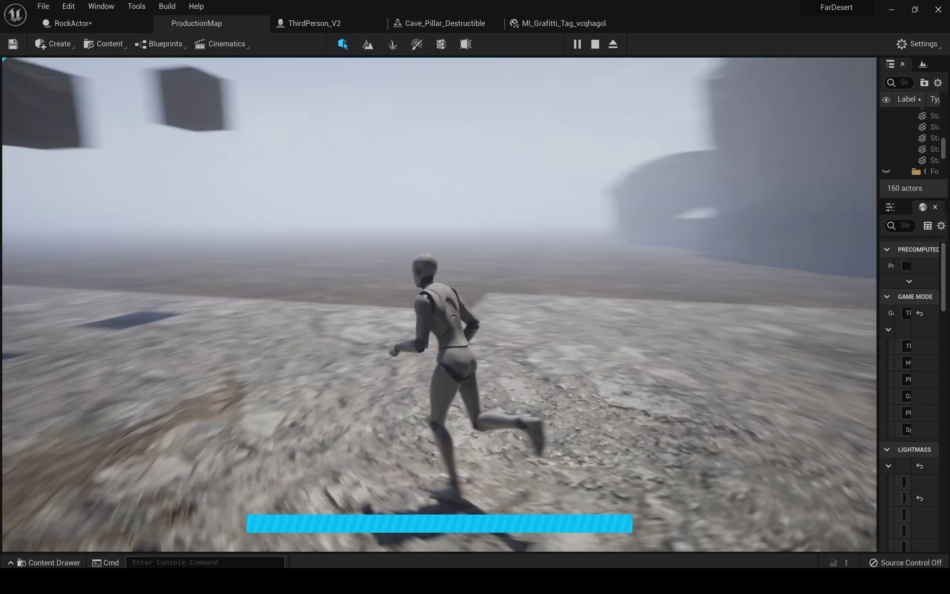
key(e)
key(e)
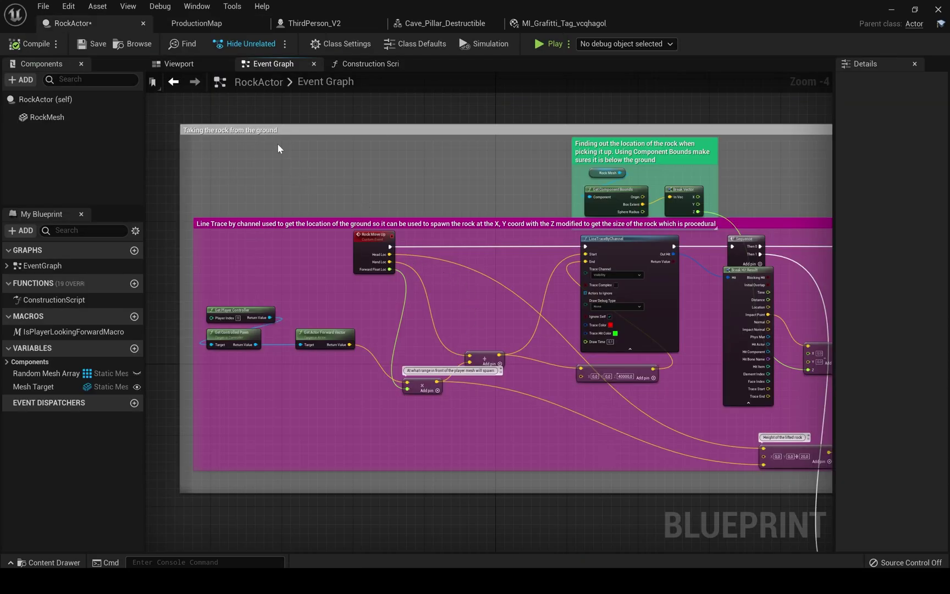
Examine the Rock Move Up event and its ground line trace in the RockActor event graph.
right_drag(277, 143, 270, 105)
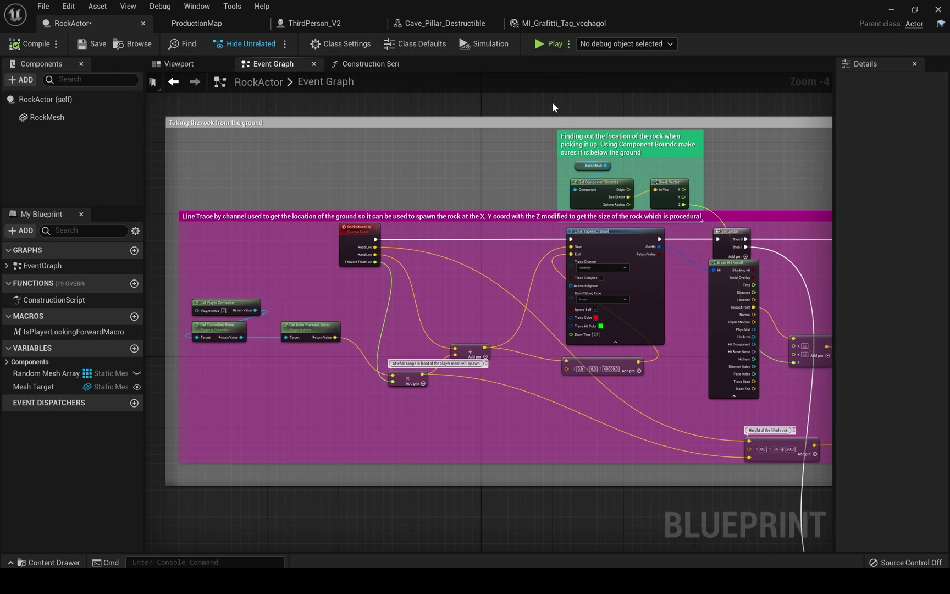
right_drag(552, 101, 508, 104)
right_drag(705, 156, 673, 154)
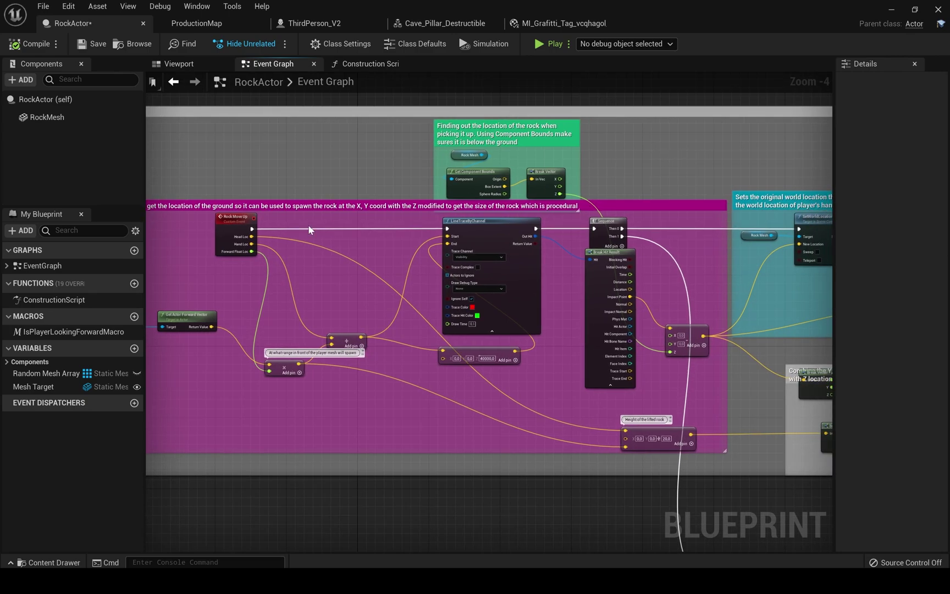
click(245, 221)
right_drag(305, 261, 394, 254)
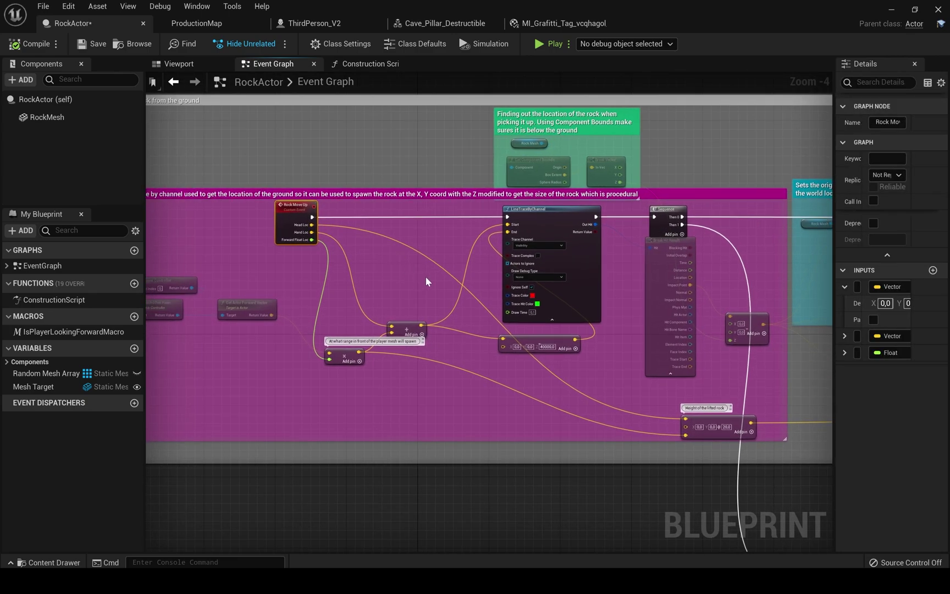
scroll(427, 281, up, 3)
right_drag(451, 262, 475, 218)
Examine the SetWorldLocation and RockMove timeline nodes that lerp the rock to the player's hand location.
right_drag(583, 222, 346, 252)
right_drag(710, 242, 429, 258)
scroll(602, 245, down, 2)
right_drag(602, 244, 423, 266)
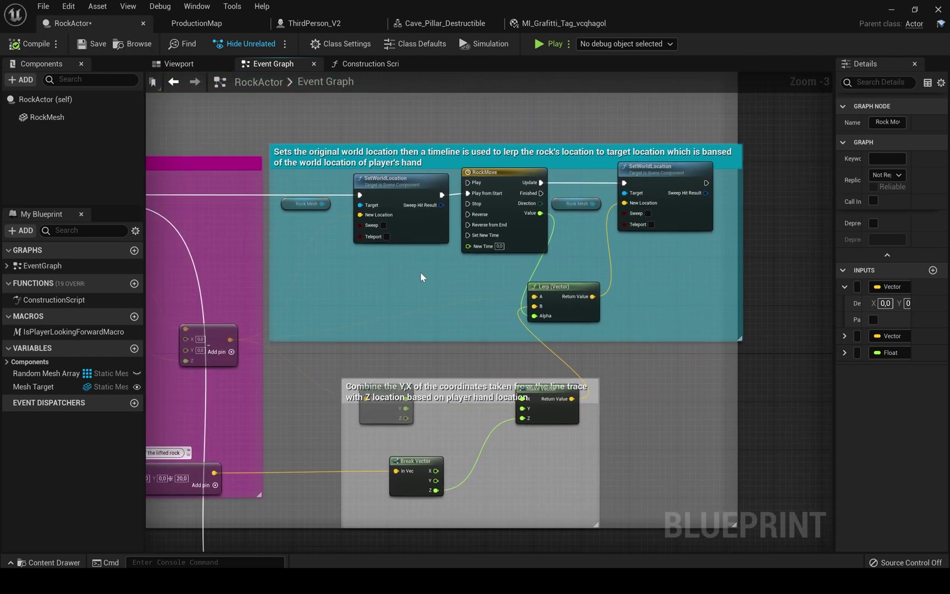
scroll(408, 294, down, 2)
right_drag(438, 292, 575, 241)
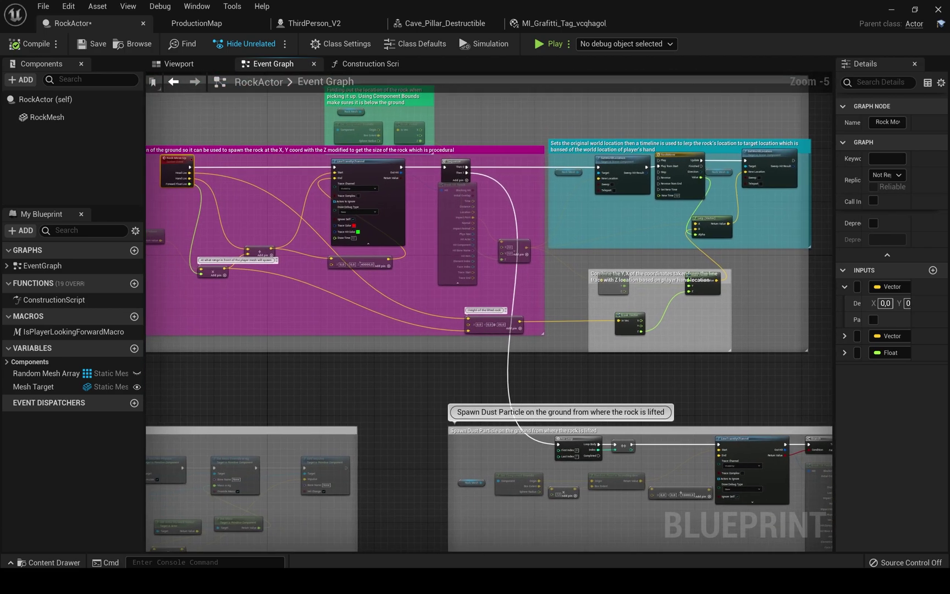
Examine the Spawn Dust Particle section and the Spawning Rock Particles section of the RockActor graph.
right_drag(463, 353, 755, 269)
scroll(464, 277, up, 1)
click(495, 213)
right_drag(602, 181, 452, 211)
right_drag(819, 251, 431, 245)
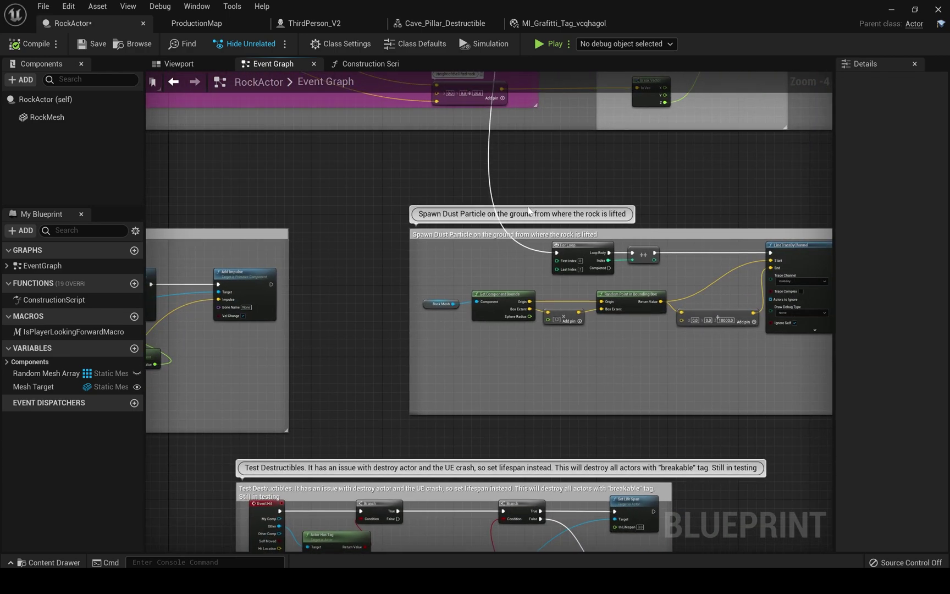
right_drag(443, 286, 489, 259)
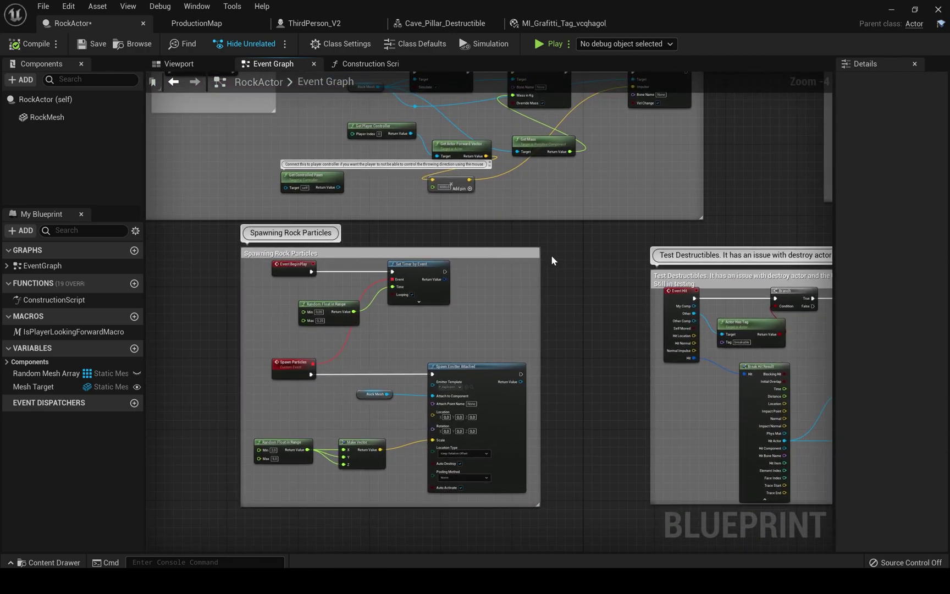
Examine the Test Destructibles section, from the Event Hit node through the "breakable" tag checks to Set Life Span.
right_drag(730, 271, 369, 238)
scroll(369, 237, up, 1)
right_drag(481, 308, 420, 296)
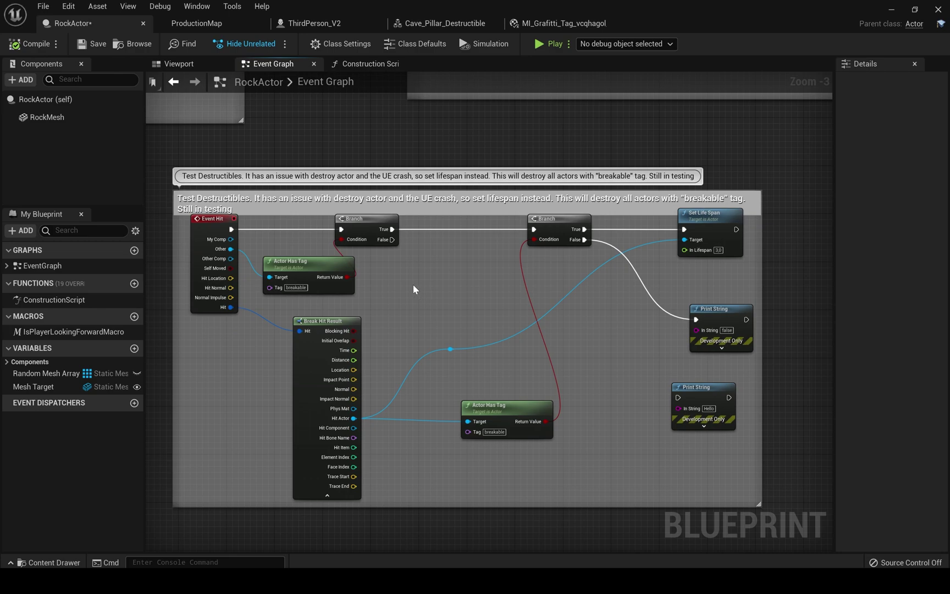
scroll(420, 290, up, 1)
scroll(416, 258, down, 1)
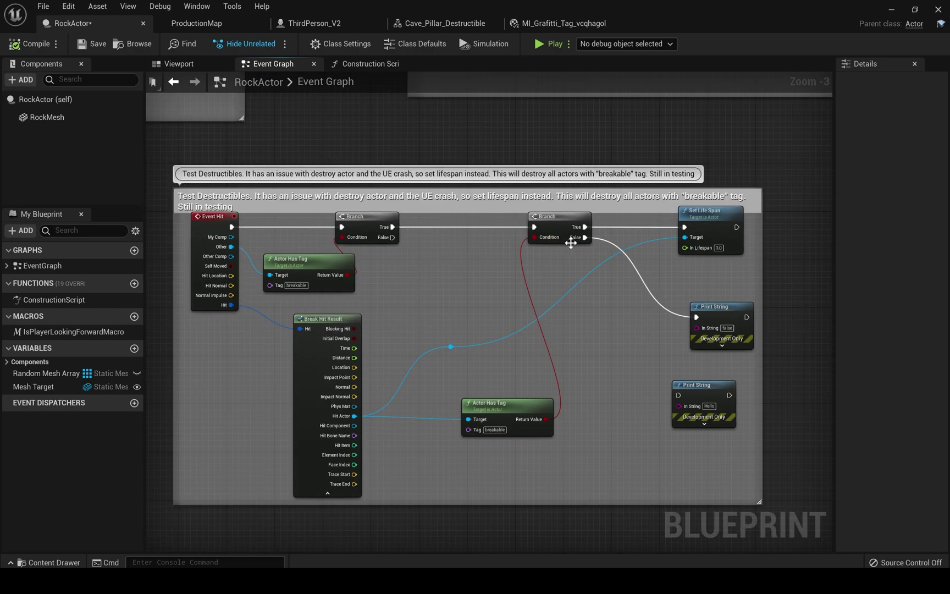
click(700, 228)
click(561, 331)
Add a DestroyActor node to the Test Destructibles section, place it below the second Branch, and delete it.
right_click(598, 318)
text(destroy)
key(Return)
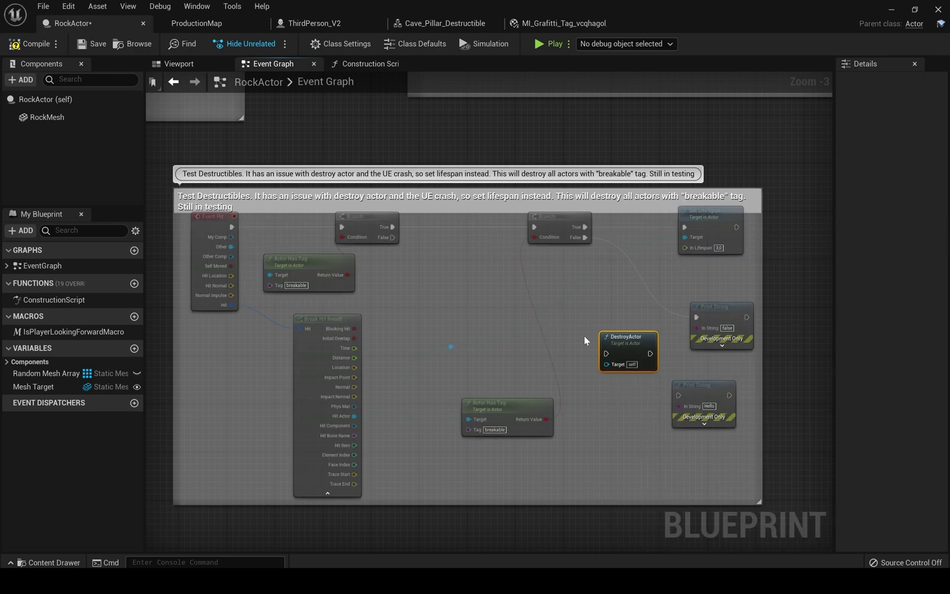
drag(622, 336, 628, 265)
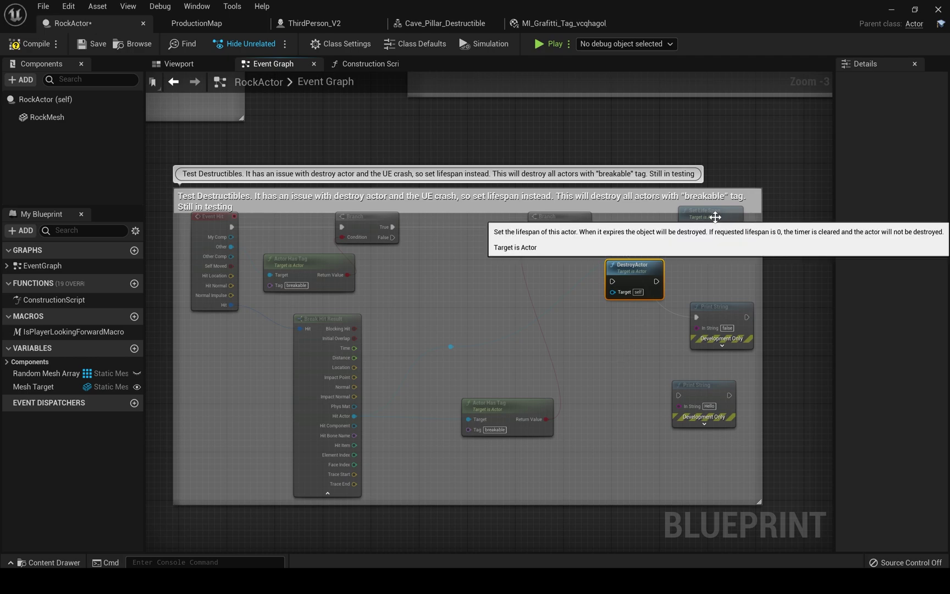
key(Delete)
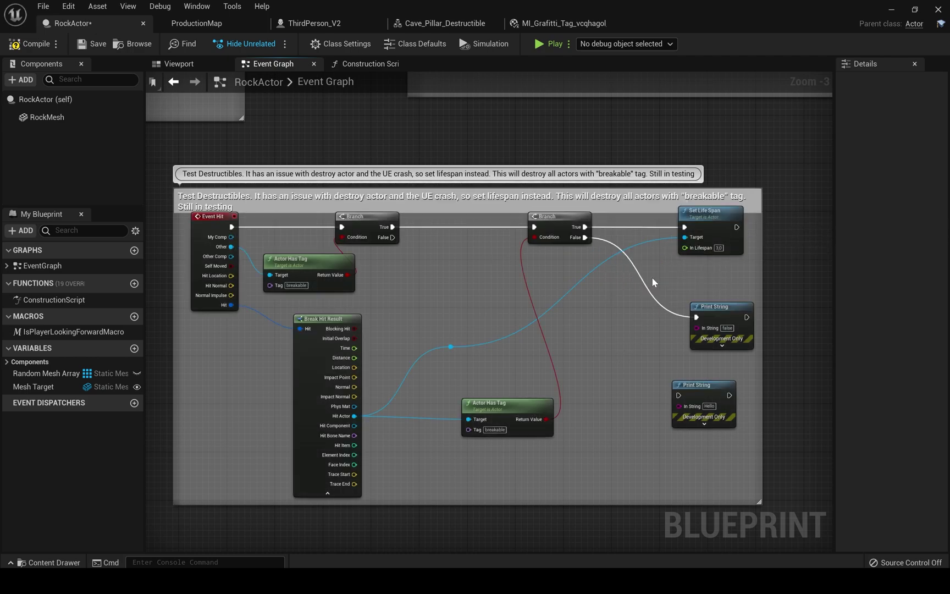
right_drag(557, 338, 584, 333)
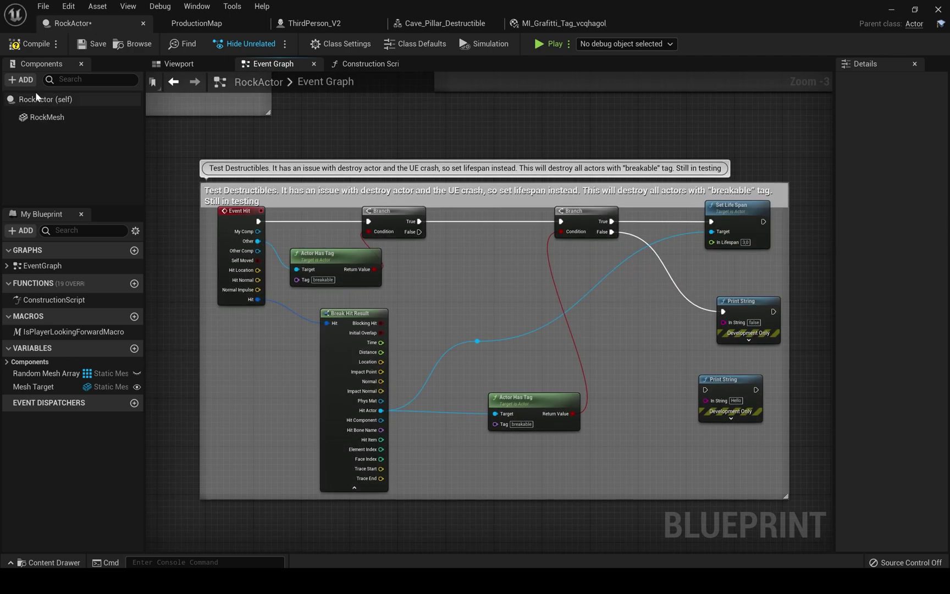
right_drag(452, 293, 434, 288)
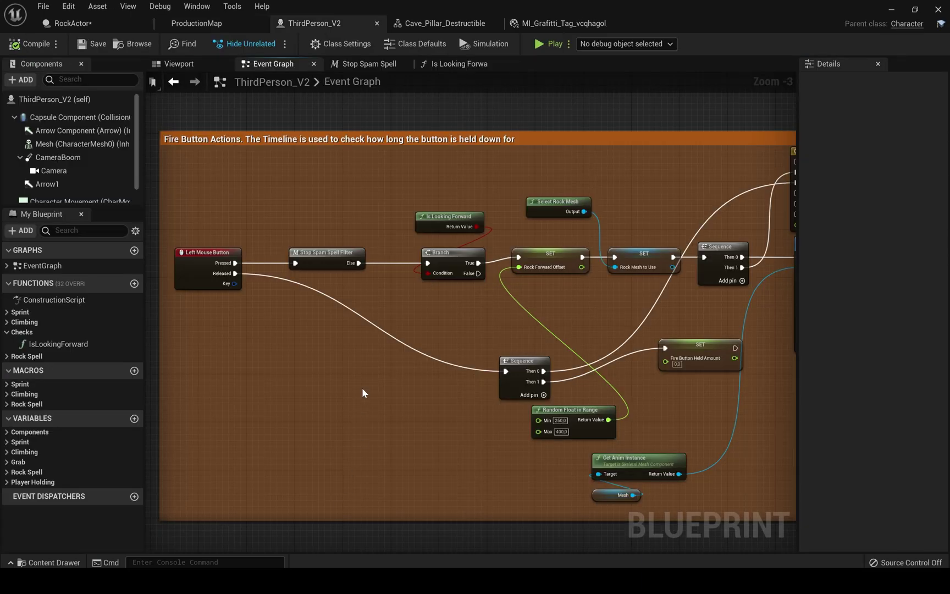
Examine the Fire Button Actions section of the ThirdPerson_V2 event graph, continuing to the Rock Move Up section.
right_drag(361, 388, 348, 396)
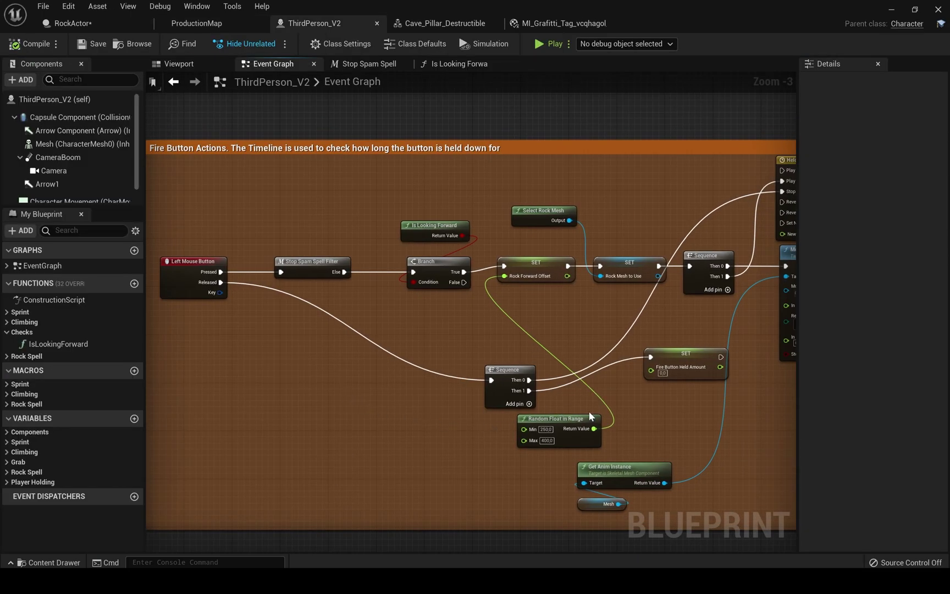
right_drag(653, 416, 423, 402)
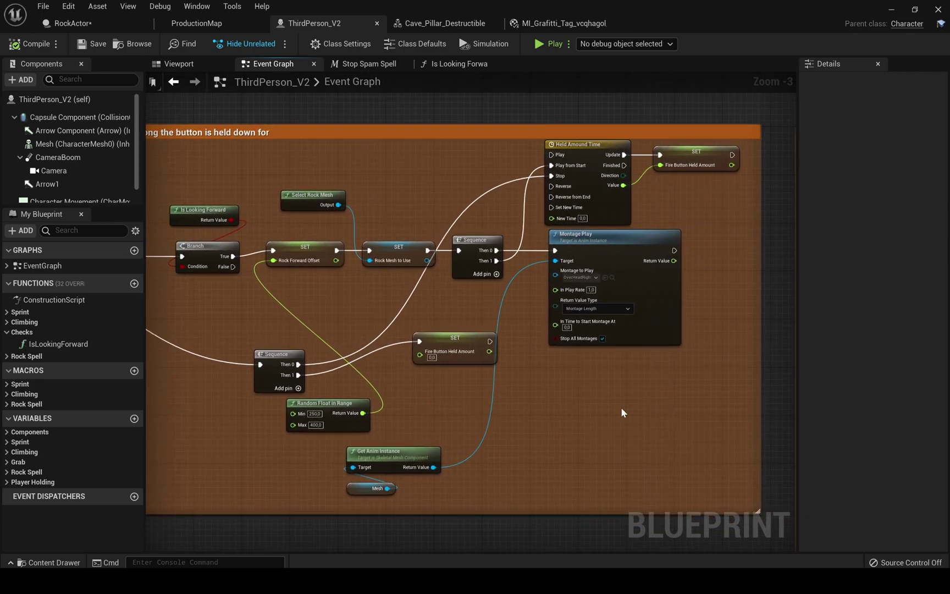
right_drag(621, 412, 344, 404)
right_drag(552, 403, 322, 395)
right_drag(536, 374, 422, 370)
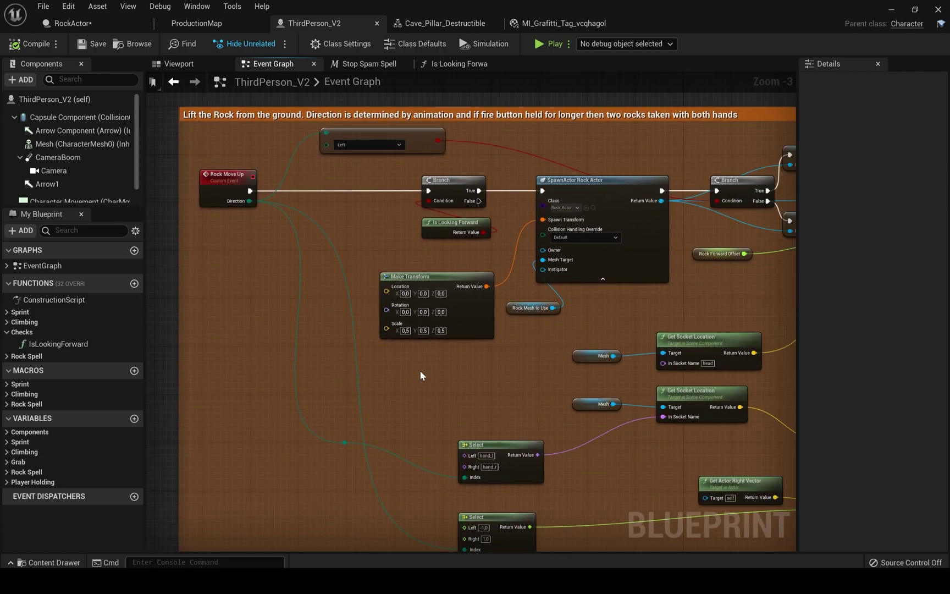
Examine the Lift the Rock section and the Push The Rock Forward section of the ThirdPerson_V2 event graph.
scroll(423, 371, down, 2)
scroll(518, 389, up, 1)
right_drag(516, 389, 146, 338)
right_drag(440, 386, 439, 273)
right_drag(311, 357, 644, 278)
right_drag(204, 357, 646, 291)
right_drag(407, 344, 450, 308)
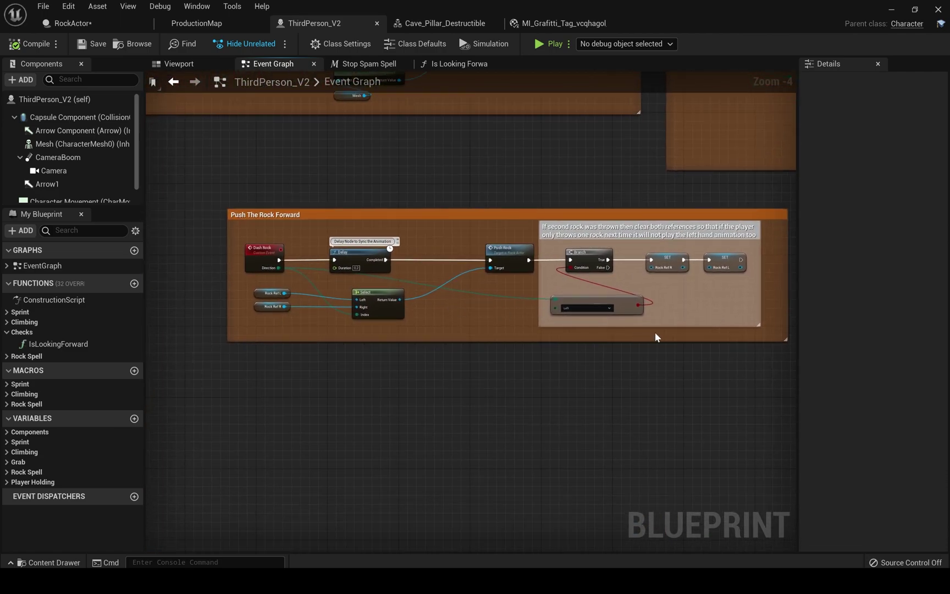
right_drag(656, 337, 160, 355)
right_drag(535, 320, 217, 336)
right_drag(254, 254, 651, 508)
right_drag(388, 344, 635, 353)
right_drag(385, 340, 551, 349)
Examine the Stop Spam Spell Filter macro and the Is Looking Forward function of ThirdPerson_V2.
double_click(385, 237)
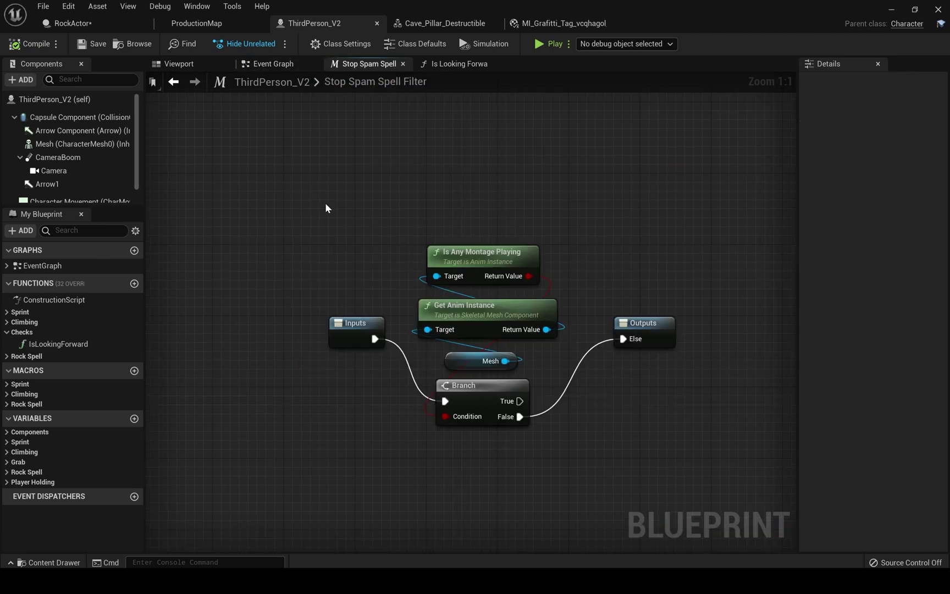
click(457, 63)
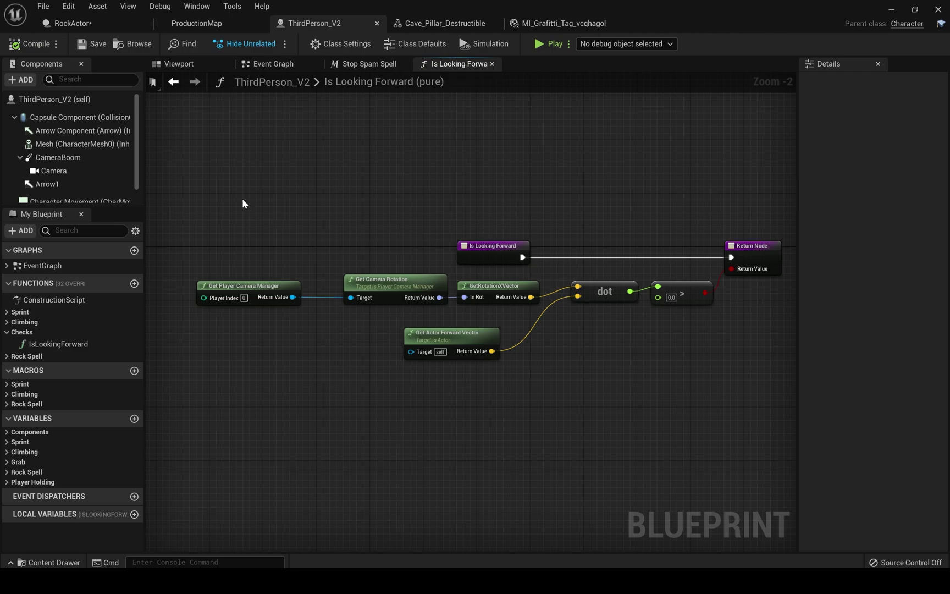
drag(244, 200, 705, 402)
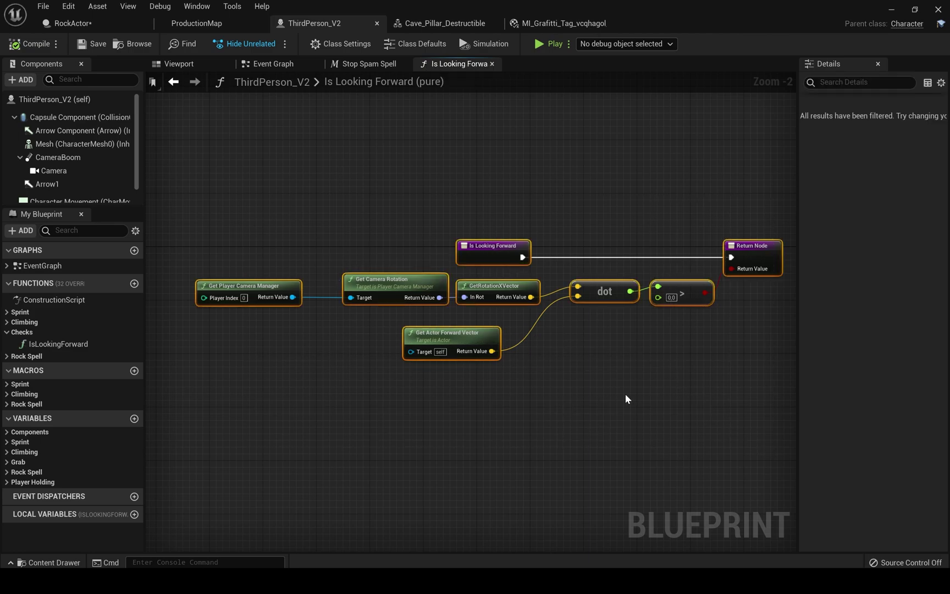
right_drag(623, 392, 555, 364)
click(553, 365)
right_drag(440, 389, 482, 369)
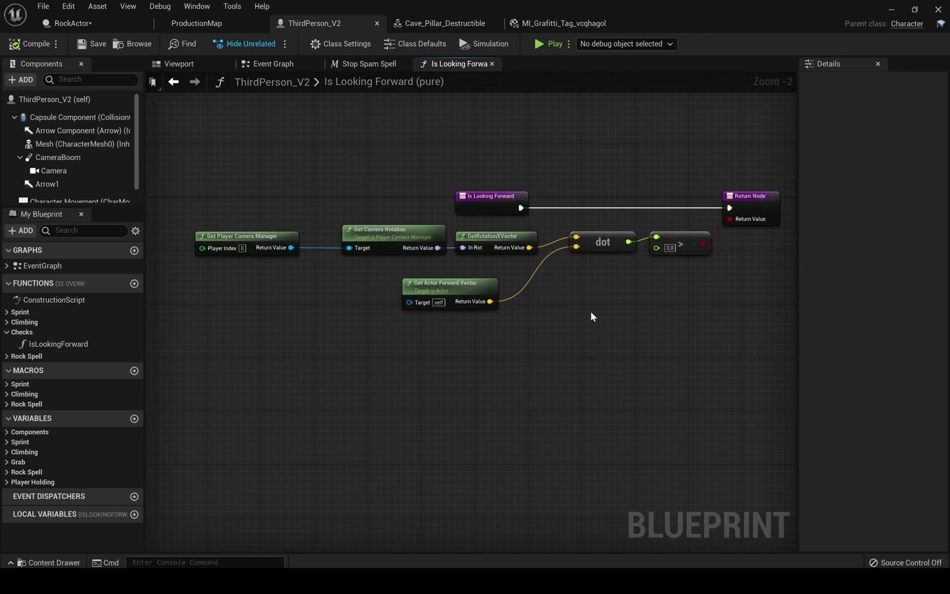
click(352, 65)
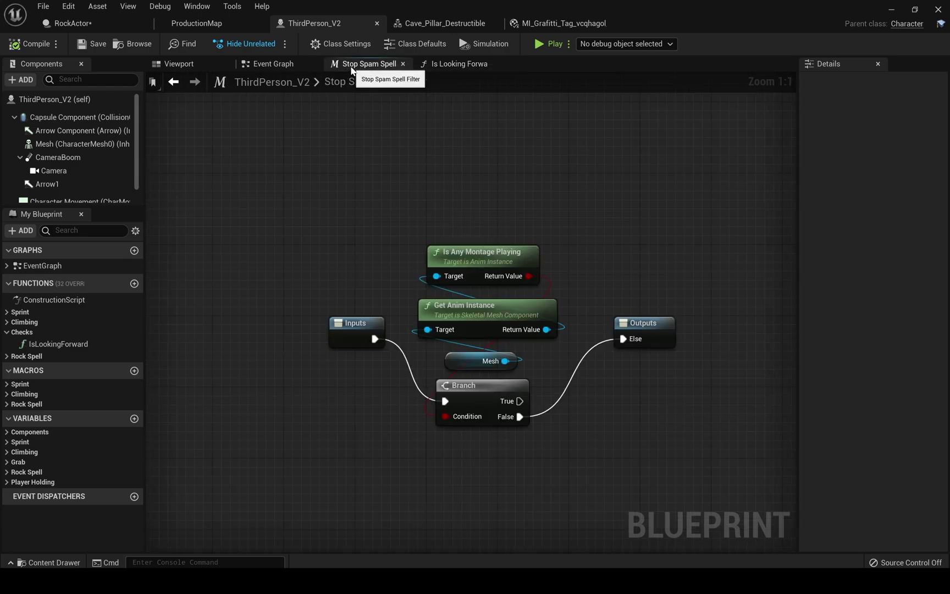
Play-test the rock-throwing spell in ProductionMap, including a jump, and end the play session.
click(212, 22)
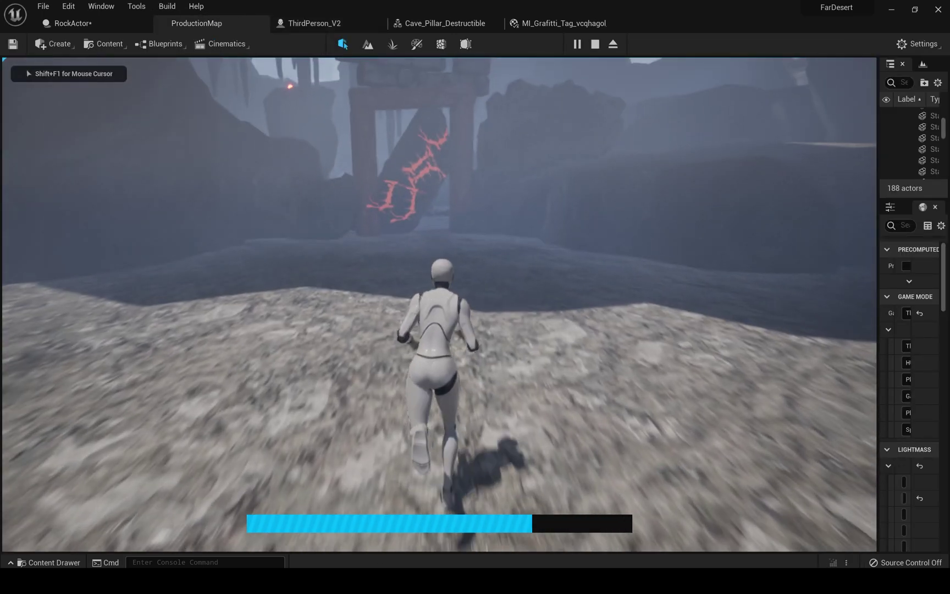
key(a)
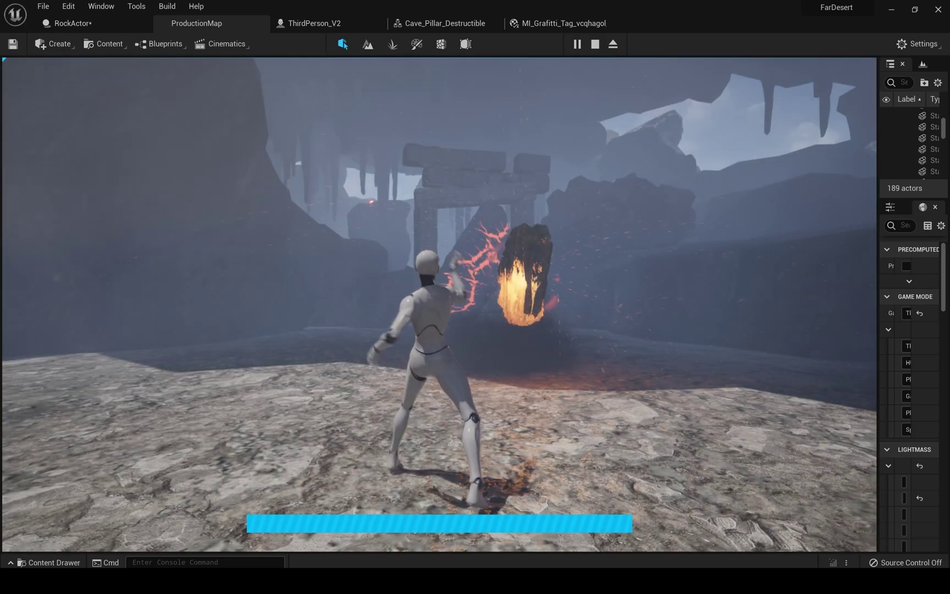
key(space)
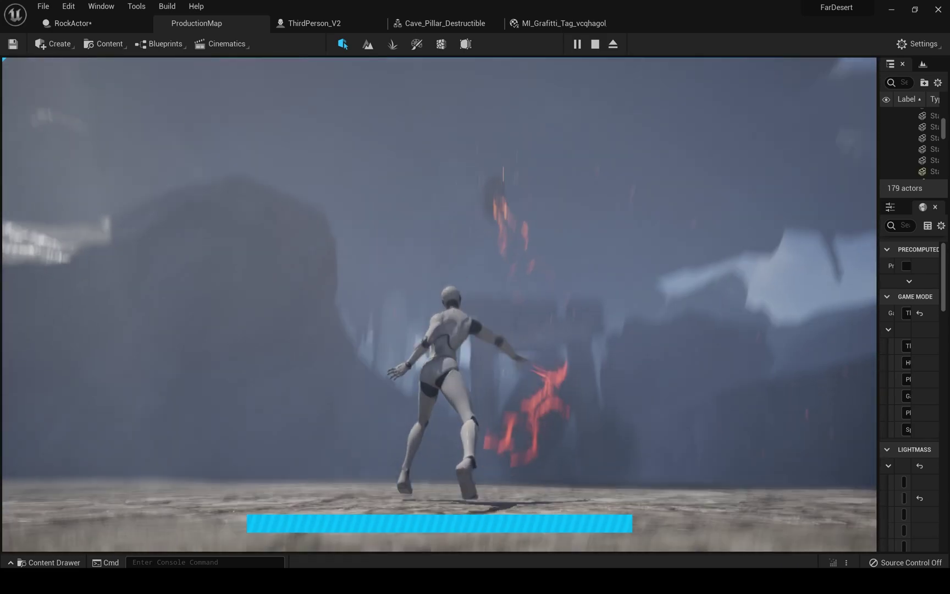
key(Escape)
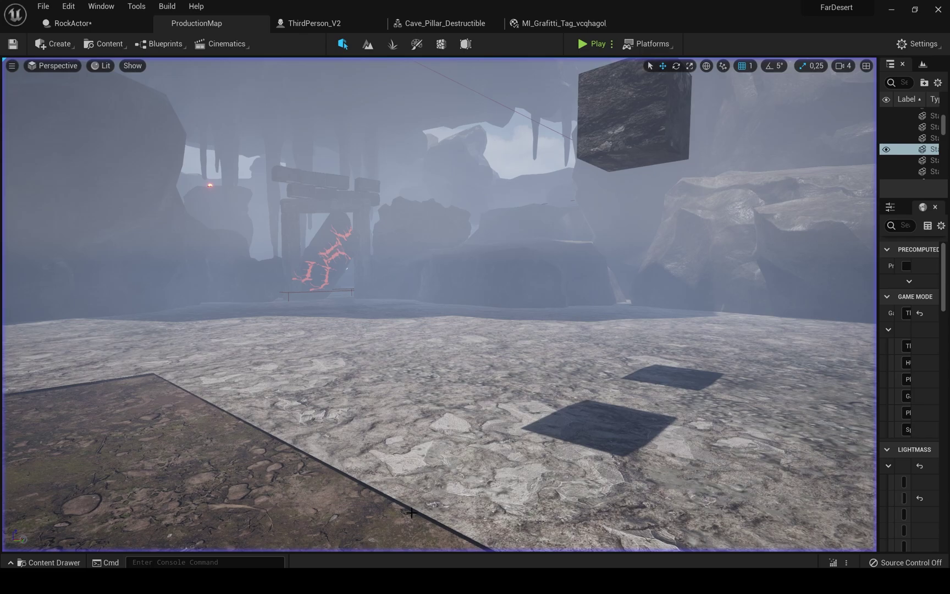
Play the level again and cast the rock spell while moving and turning the character in front of the pillar gateway.
key(alt+p)
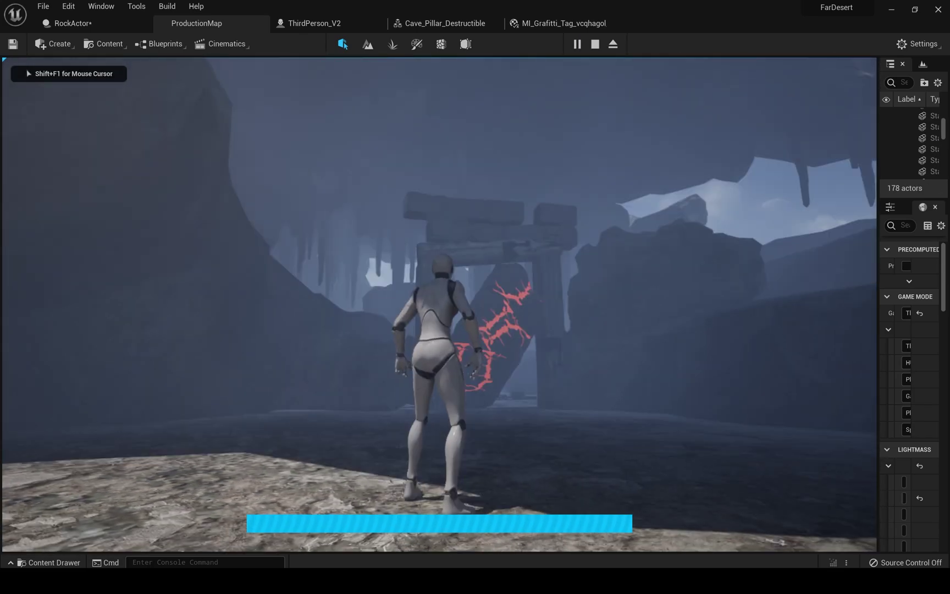
key(w)
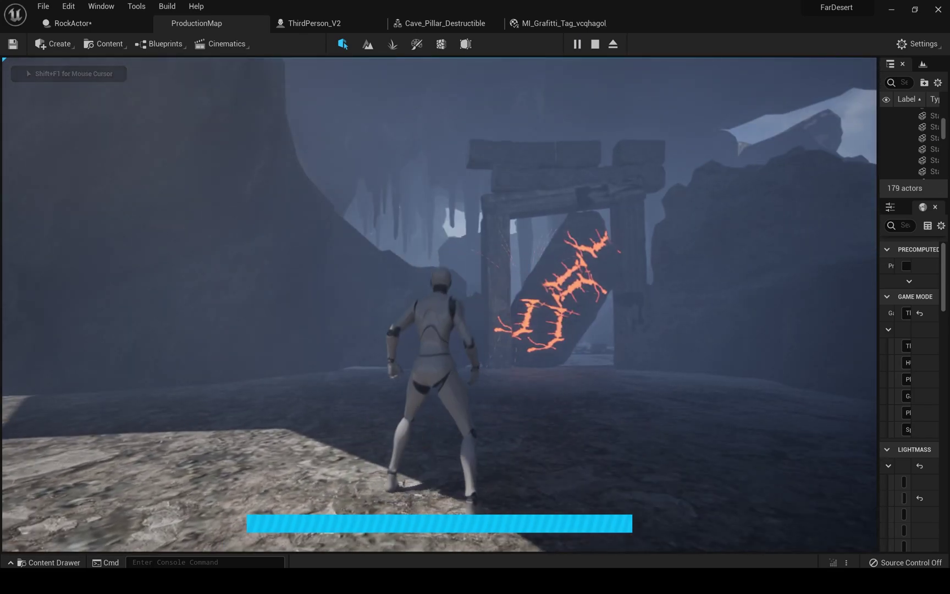
key(s)
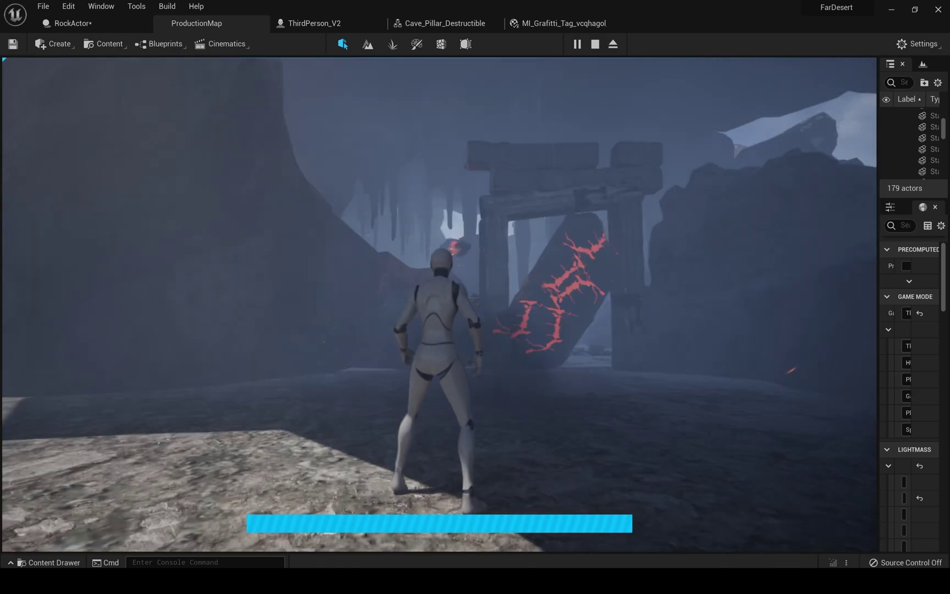
key(e)
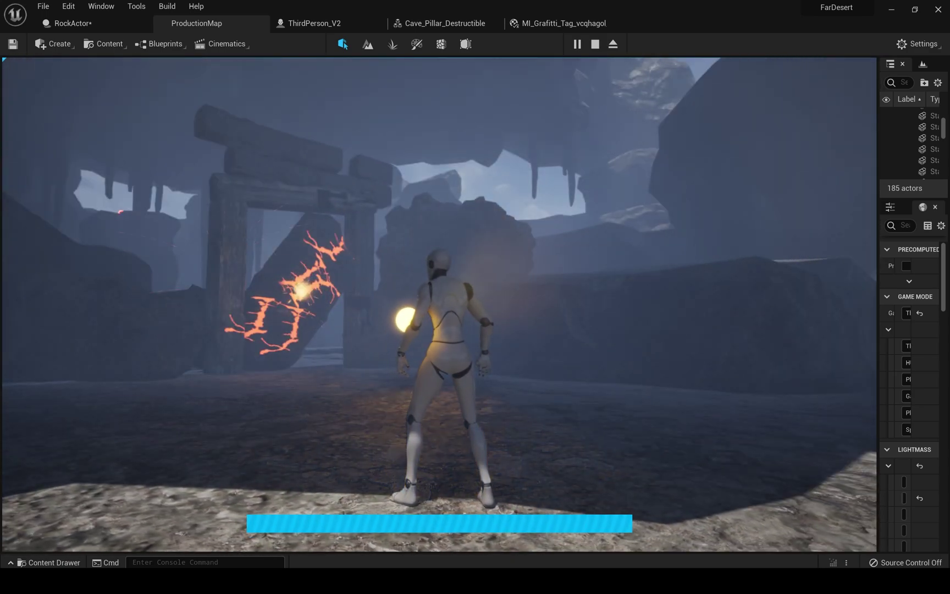
key(w)
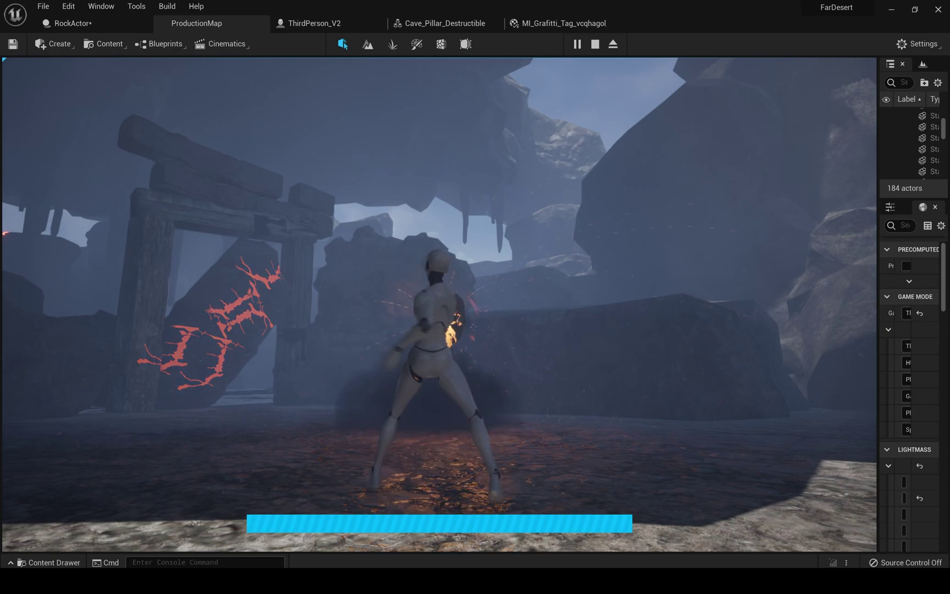
key(w)
key(e)
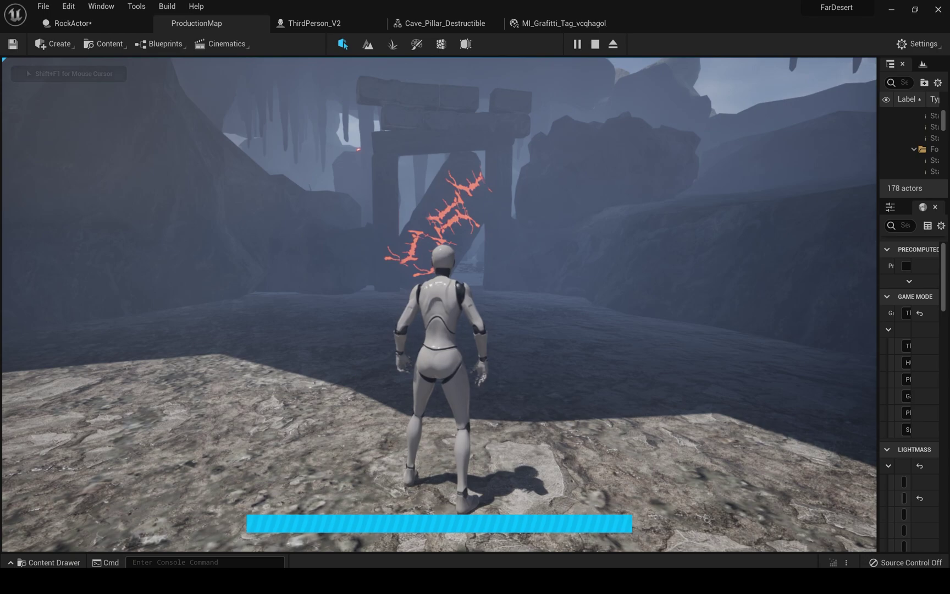
Run towards the glowing pillar in the gateway, break it apart with thrown rocks, and end the play session.
key(w)
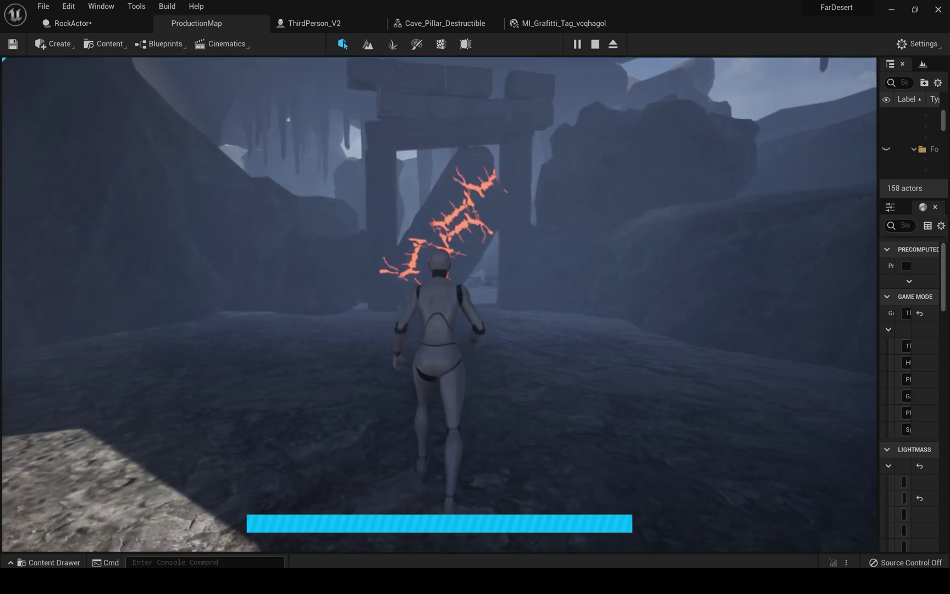
key(e)
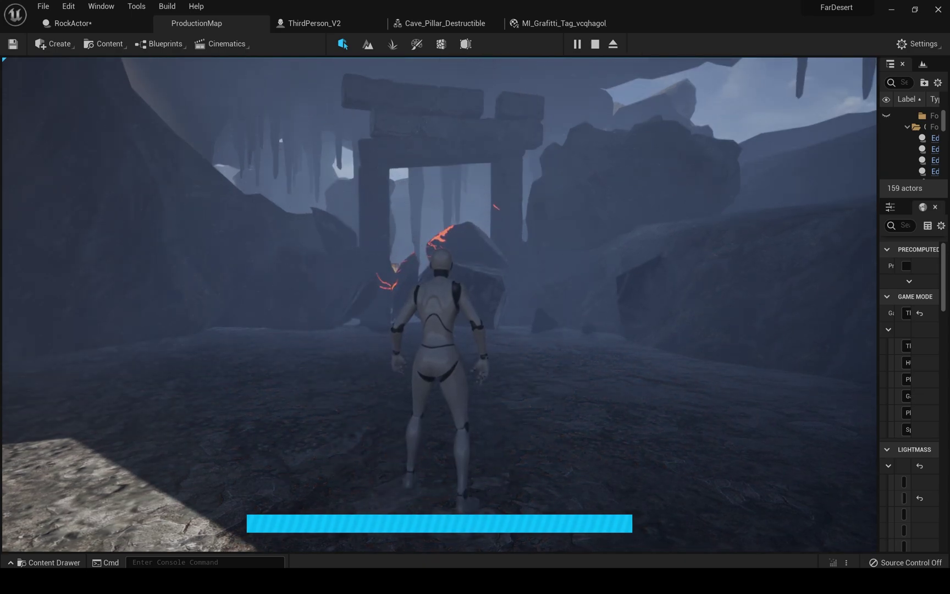
key(w)
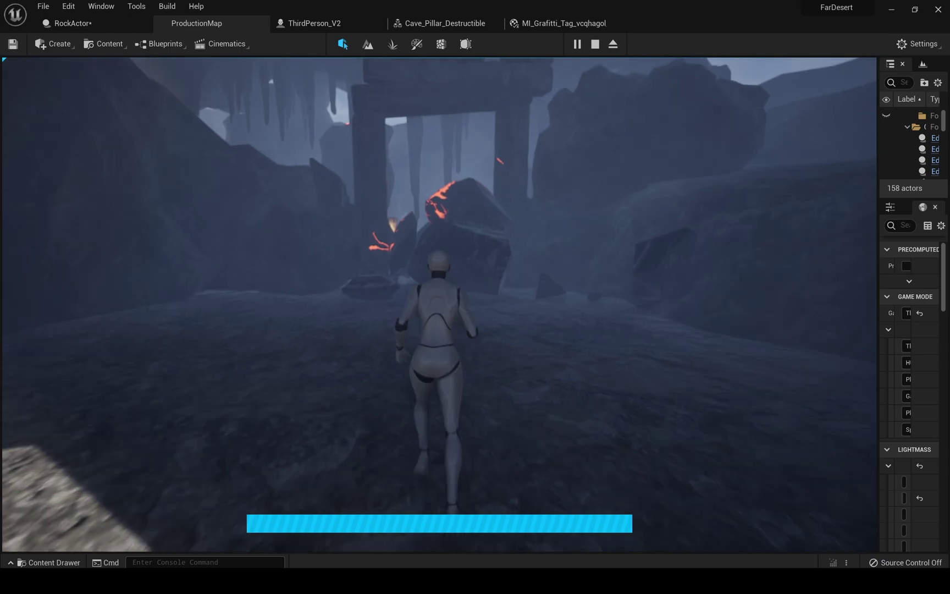
key(s)
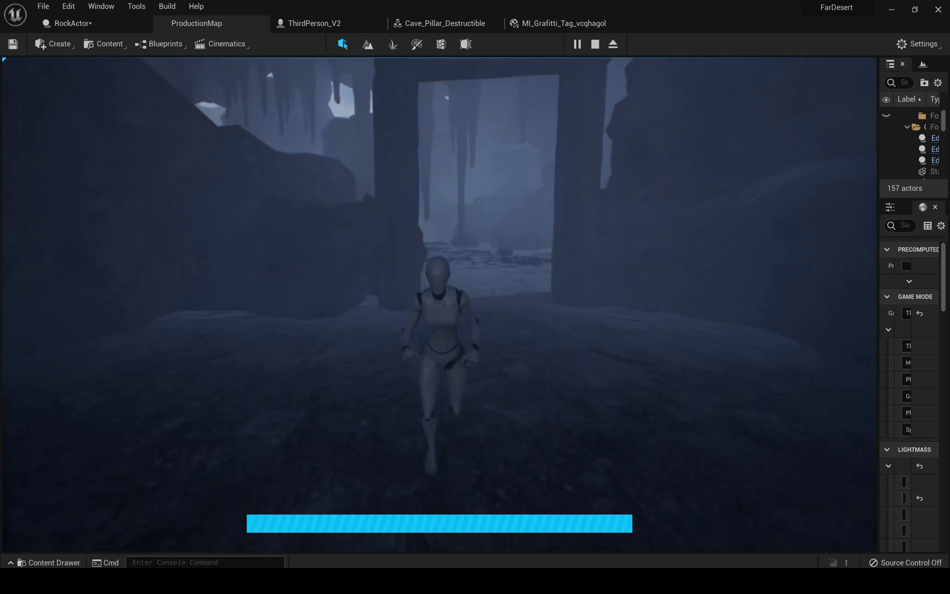
key(w)
key(w)
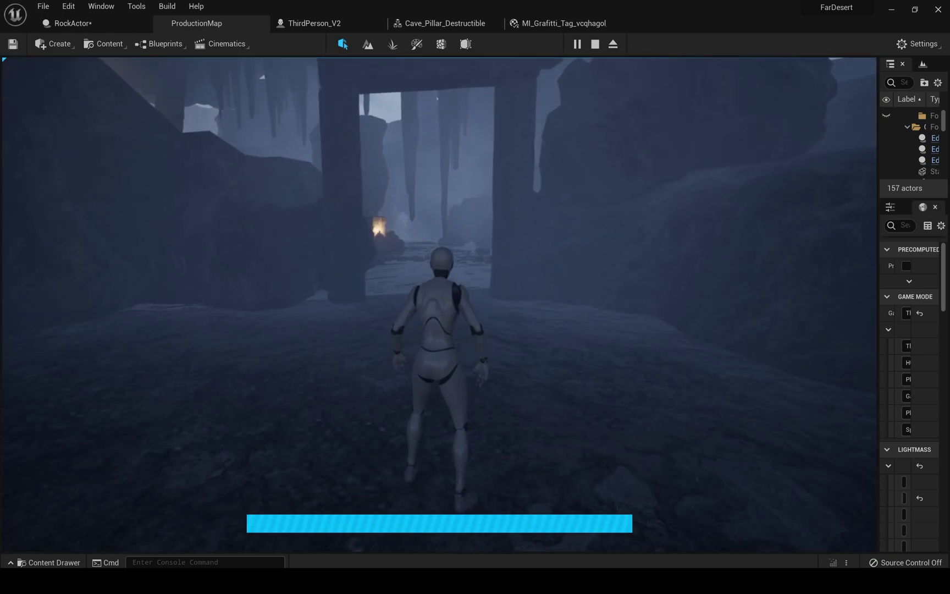
key(Escape)
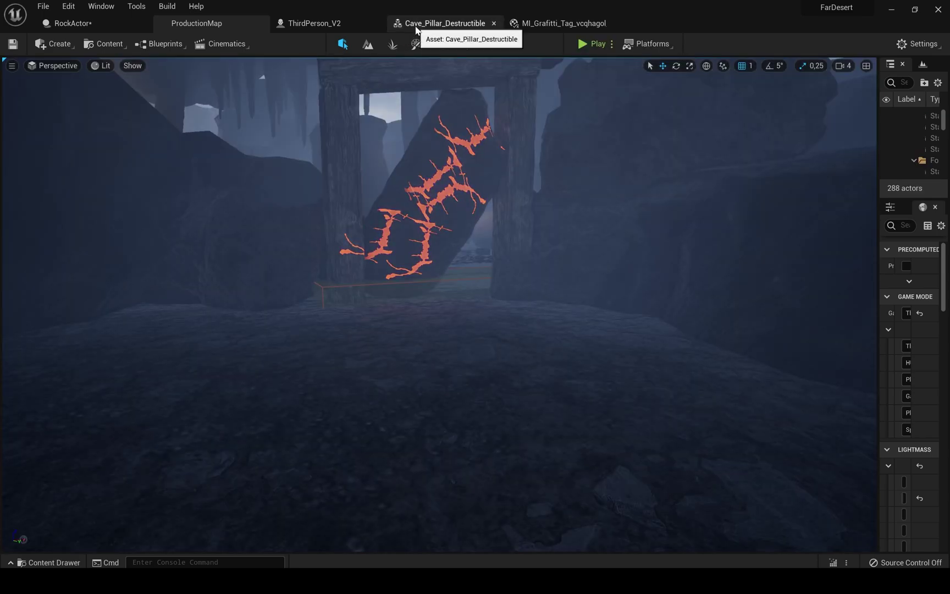
Set the collision Implicit Type of Cave_Pillar_Destructible to Level Set and save the asset.
click(416, 27)
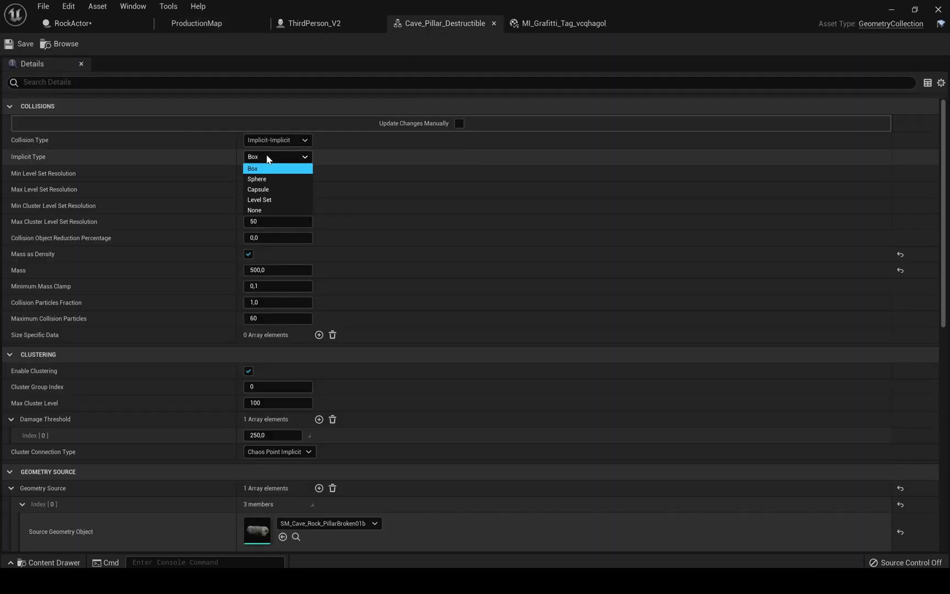
click(271, 200)
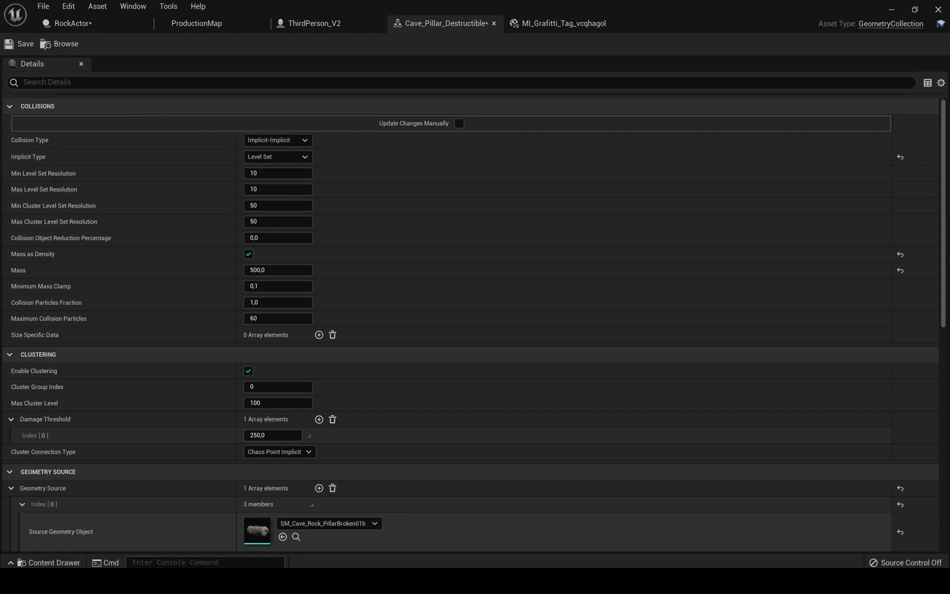
click(10, 49)
Play ProductionMap, throw rocks at the glowing pillar to test its Level Set collision, and end the play session.
click(190, 24)
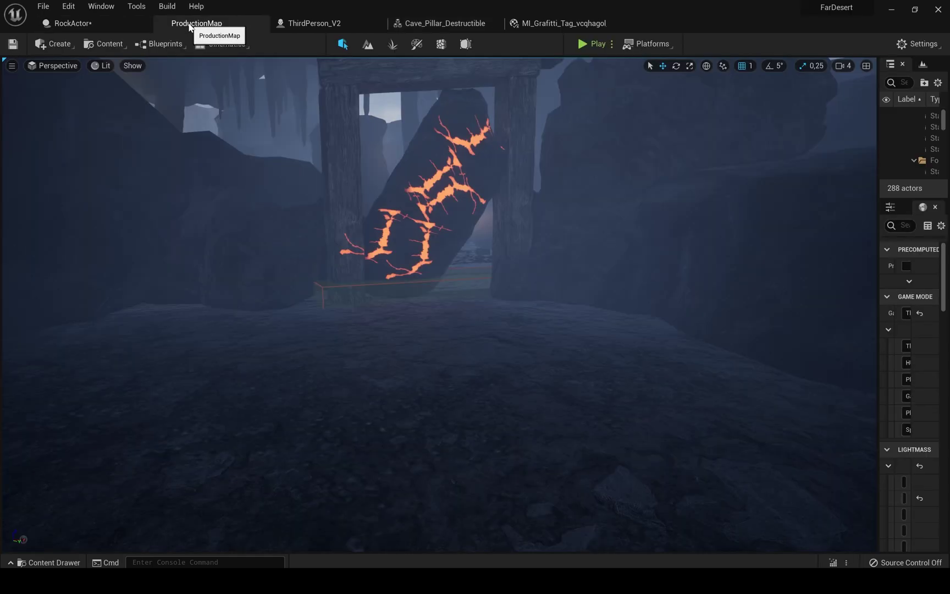
click(588, 44)
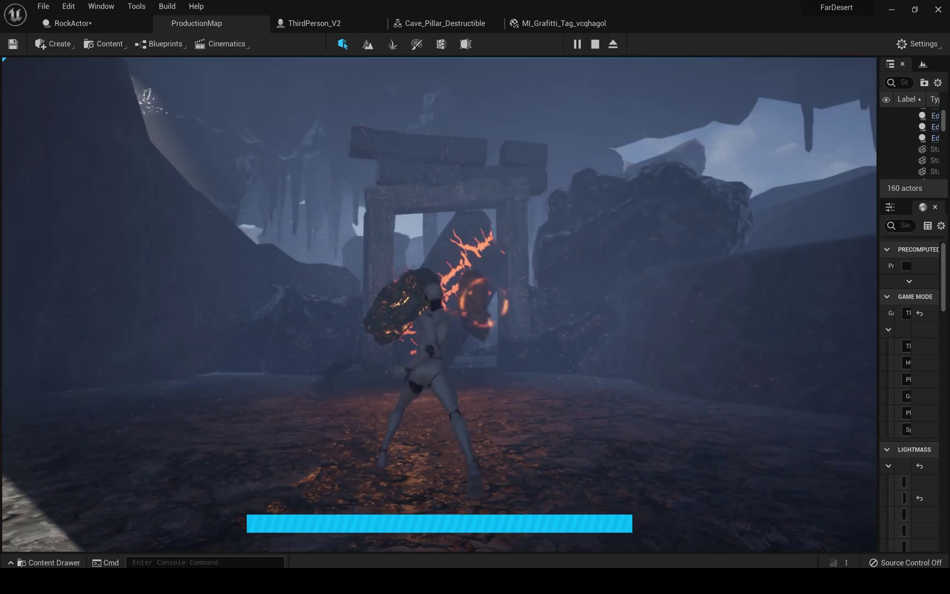
key(e)
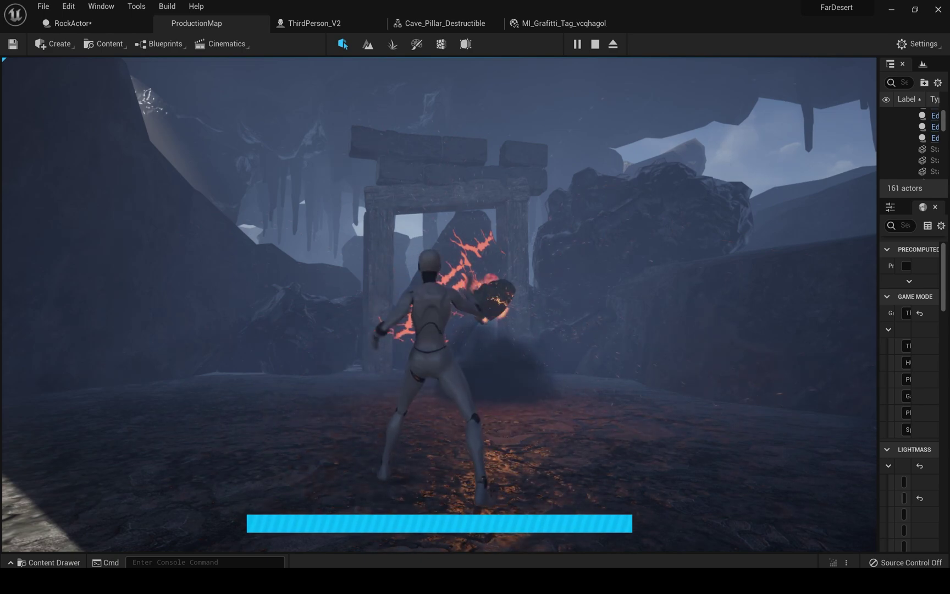
key(w)
key(e)
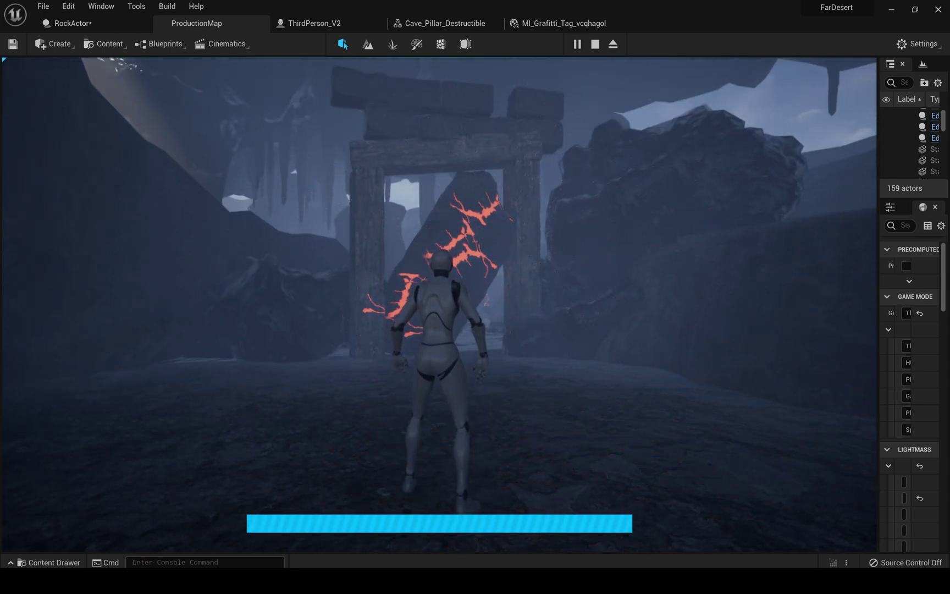
key(Escape)
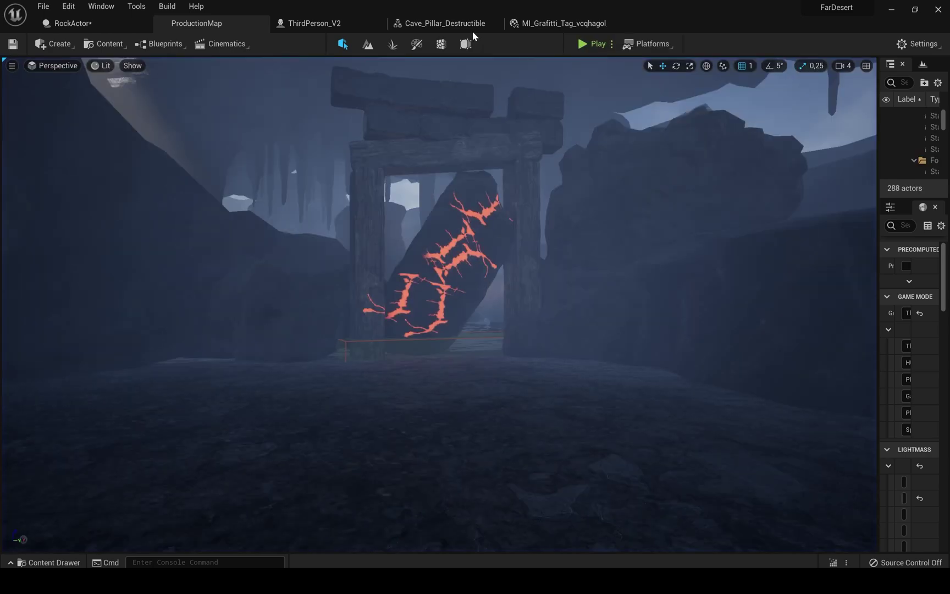
Set the collision Implicit Type of Cave_Pillar_Destructible back to Box.
click(467, 25)
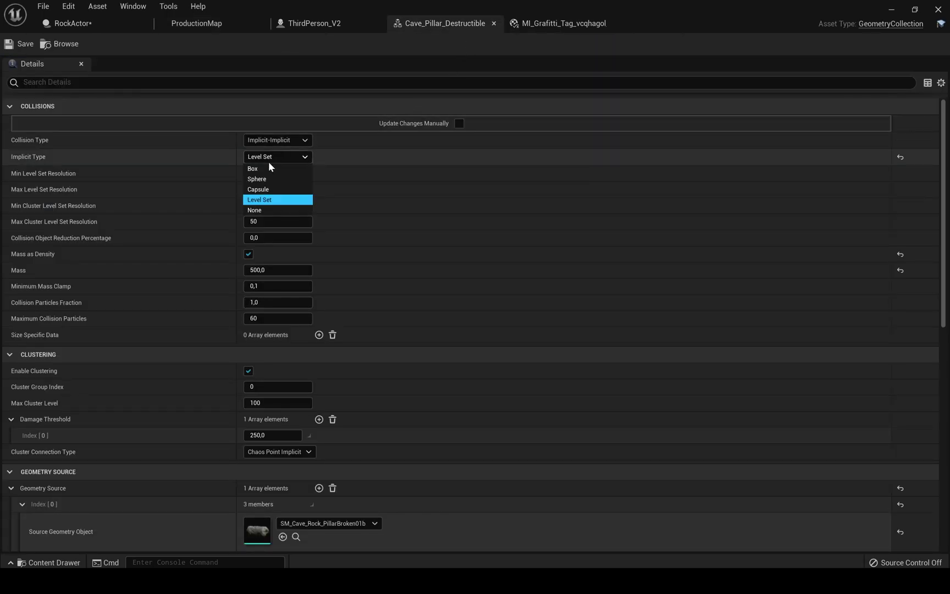
click(268, 168)
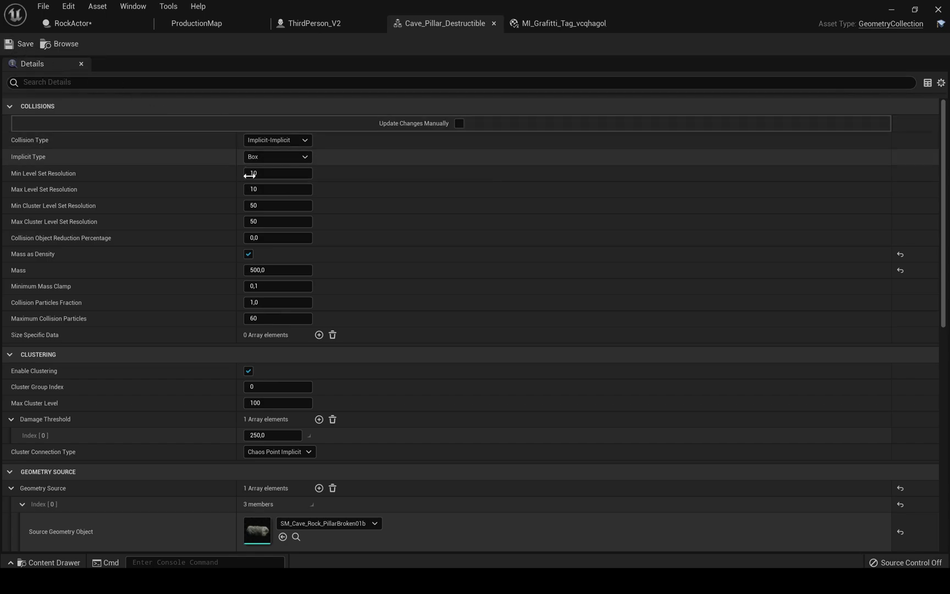
Play ProductionMap and run the character through the dark cave, first empty-handed and with the lit torch in hand.
click(196, 24)
mouse_move(439, 302)
right_down()
mouse_move(495, 352)
mouse_move(676, 319)
mouse_move(528, 308)
mouse_move(627, 297)
mouse_move(643, 286)
mouse_move(632, 281)
mouse_move(434, 308)
mouse_move(780, 305)
mouse_move(571, 305)
mouse_move(764, 307)
mouse_move(516, 300)
mouse_move(714, 294)
mouse_move(539, 300)
mouse_move(555, 301)
mouse_move(402, 275)
mouse_move(236, 308)
mouse_move(170, 309)
mouse_move(156, 275)
mouse_move(534, 316)
mouse_move(517, 301)
mouse_move(643, 298)
mouse_move(341, 300)
mouse_move(446, 303)
mouse_move(380, 305)
right_up()
key(alt+p)
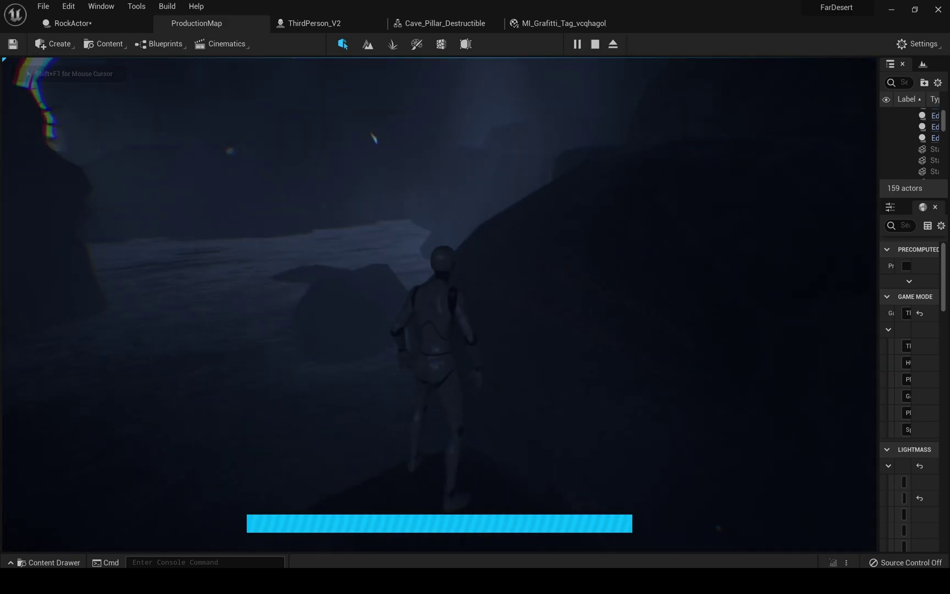
click(440, 305)
click(440, 304)
key(w)
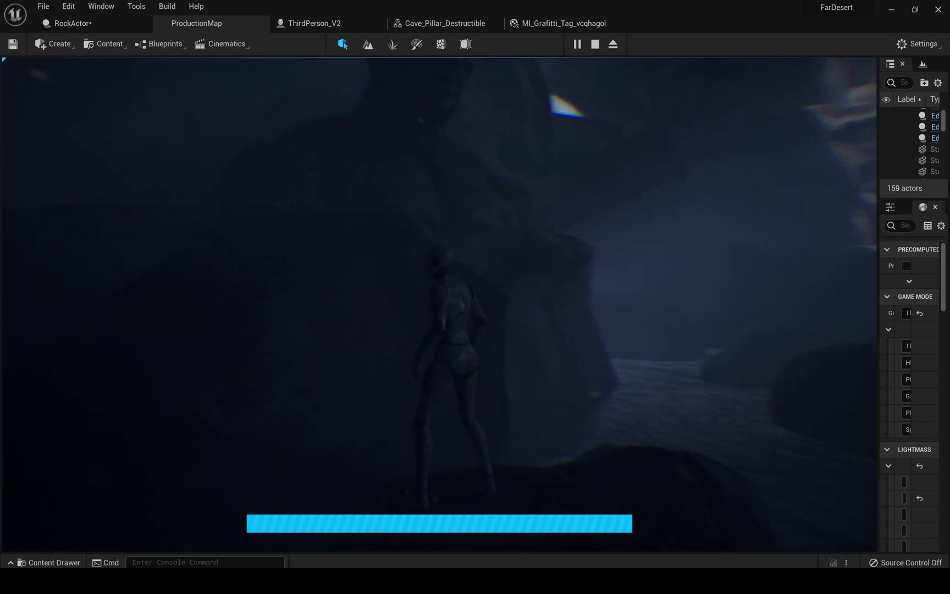
key(w)
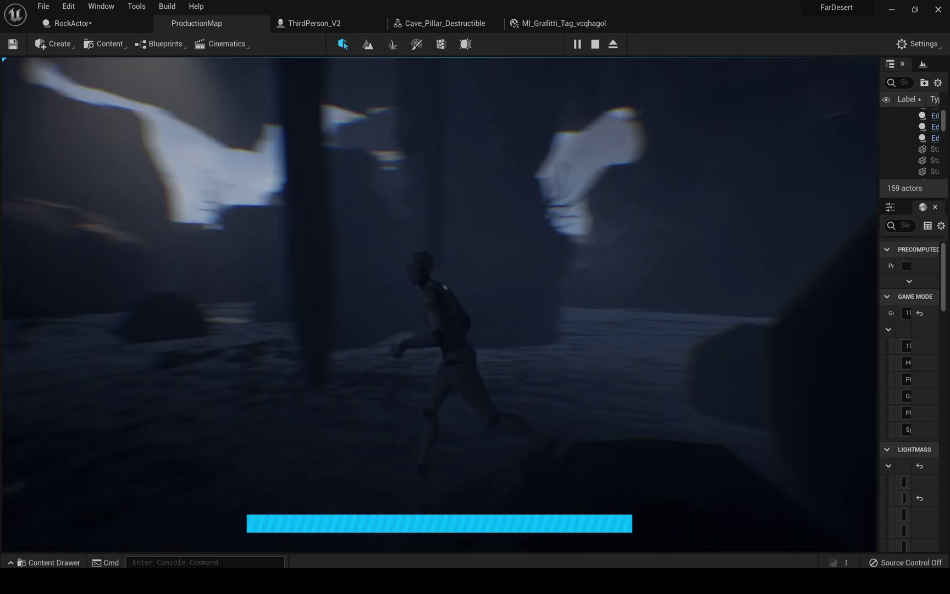
key(w)
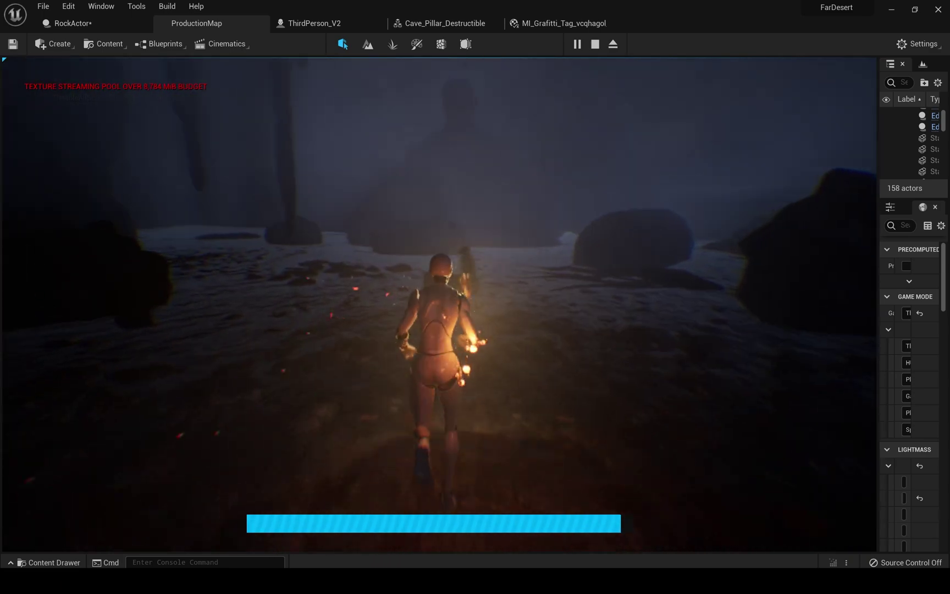
key(w)
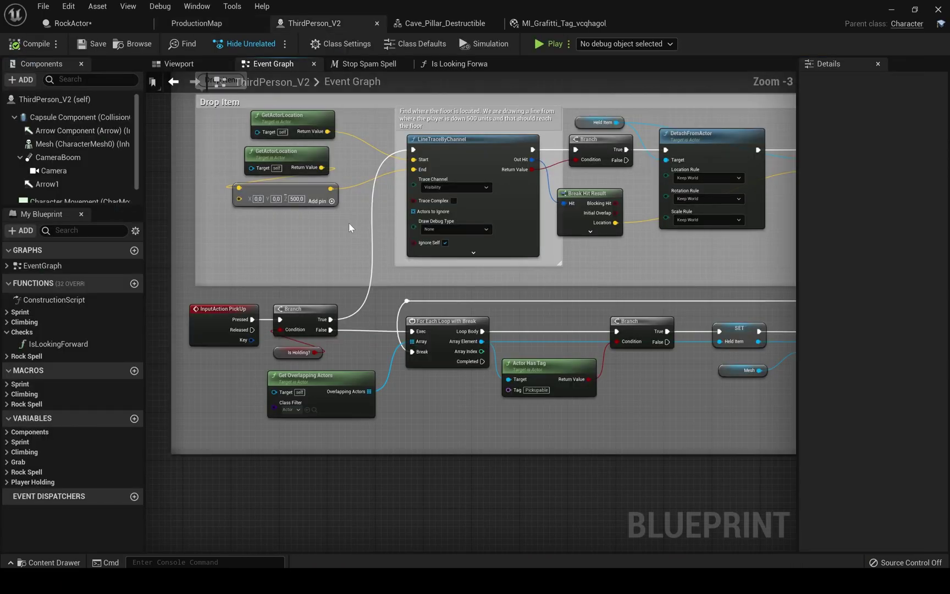
Examine the Pick Up Item and Drop Item logic in the ThirdPerson_V2 event graph, from InputAction PickUp to the Is Holding? setters.
right_drag(350, 217, 366, 319)
scroll(344, 265, up, 1)
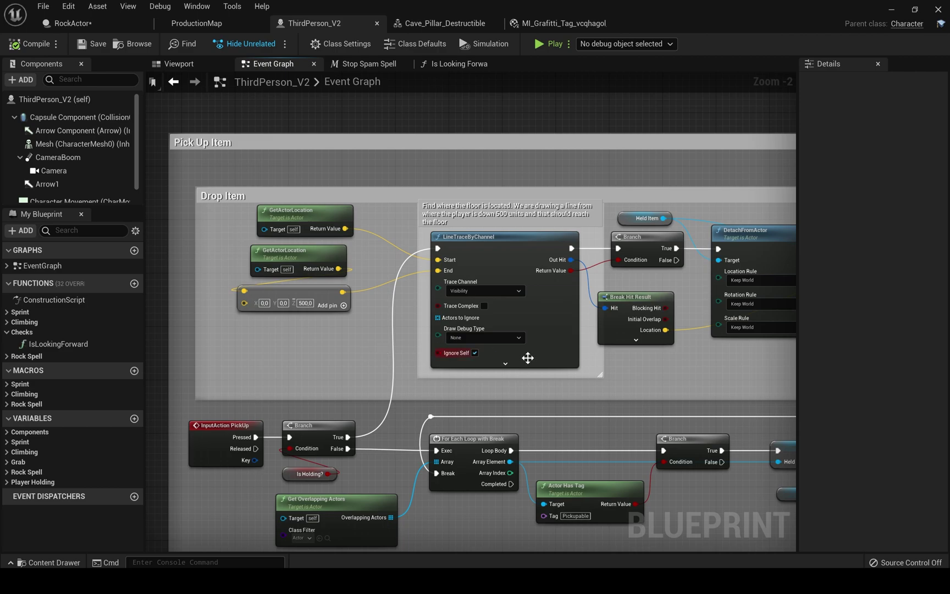
right_drag(632, 368, 630, 258)
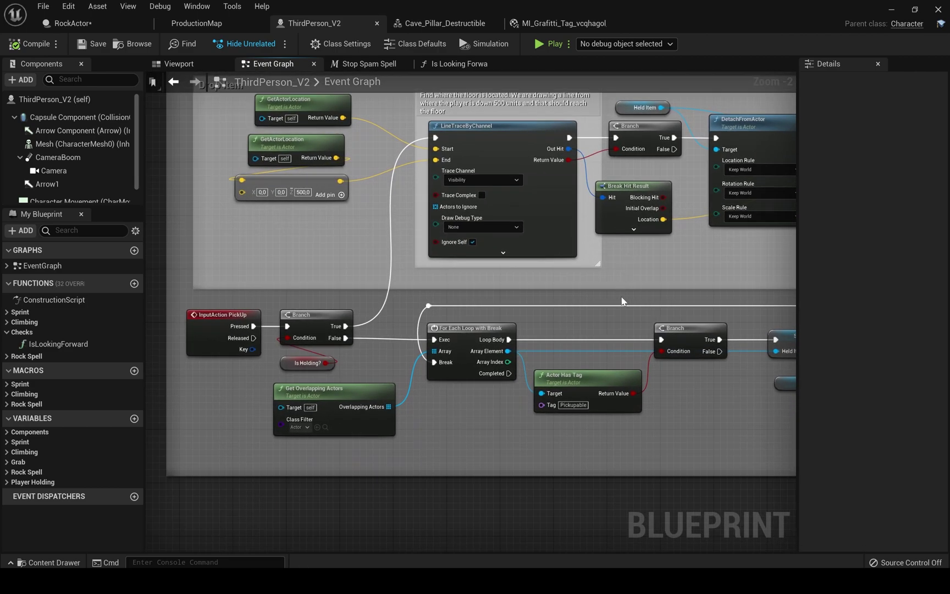
right_drag(622, 300, 243, 273)
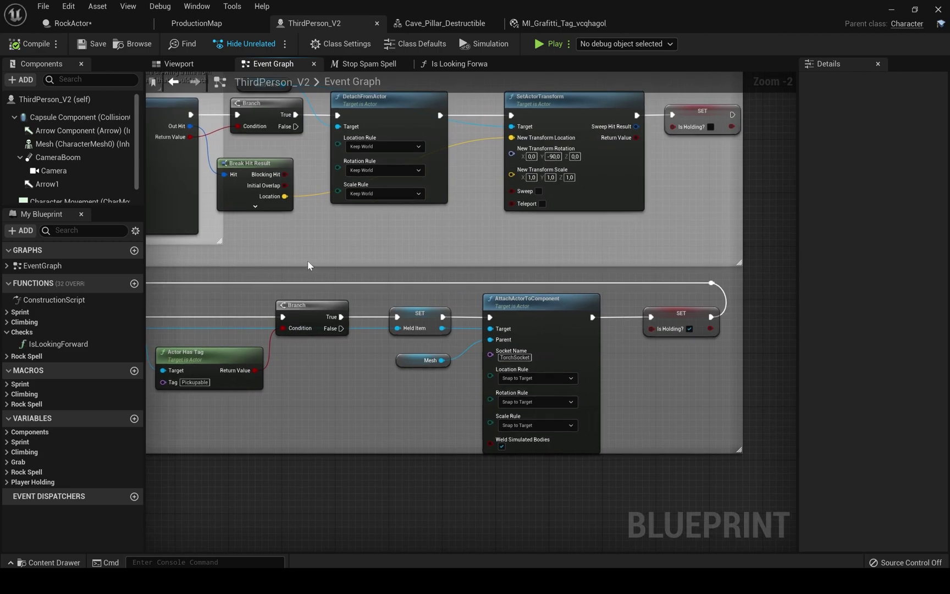
right_drag(273, 250, 378, 355)
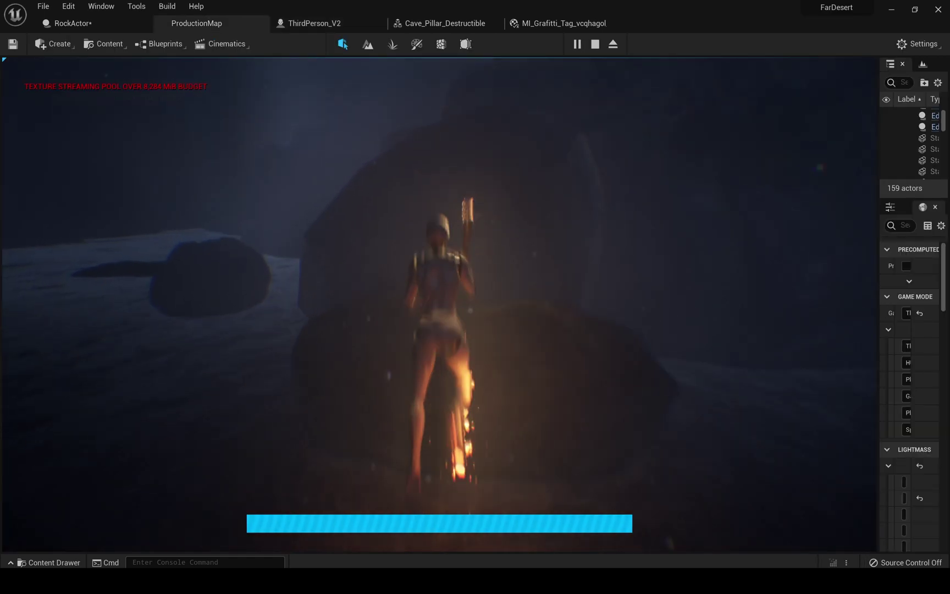
Run the character around the cave in ProductionMap carrying the torch to check its light and fire from several directions.
key(w)
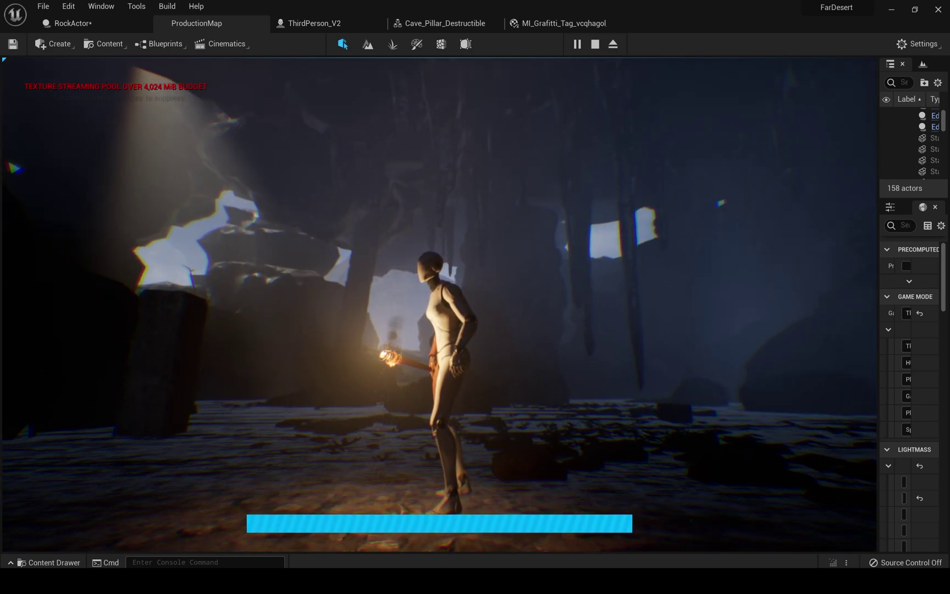
key(w)
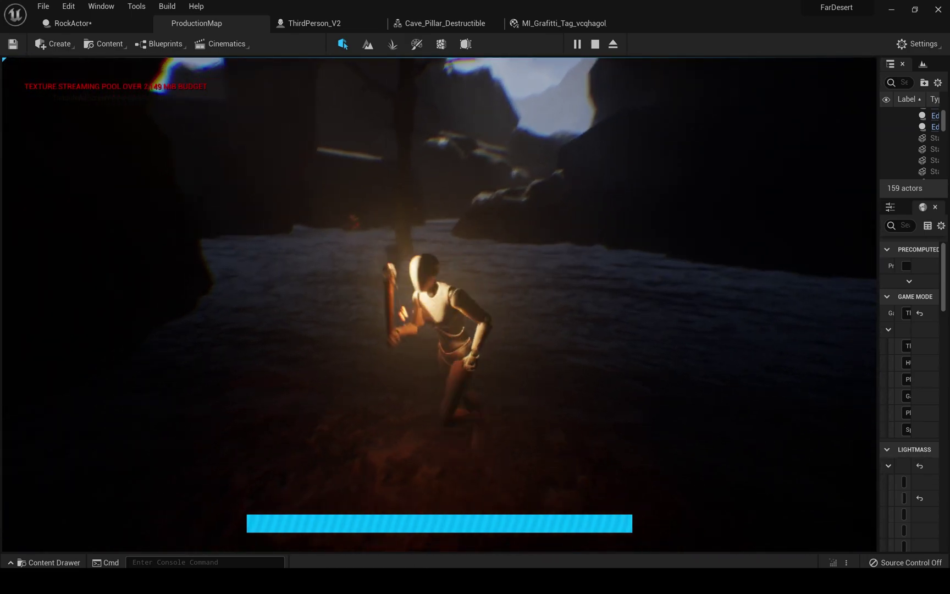
key(w)
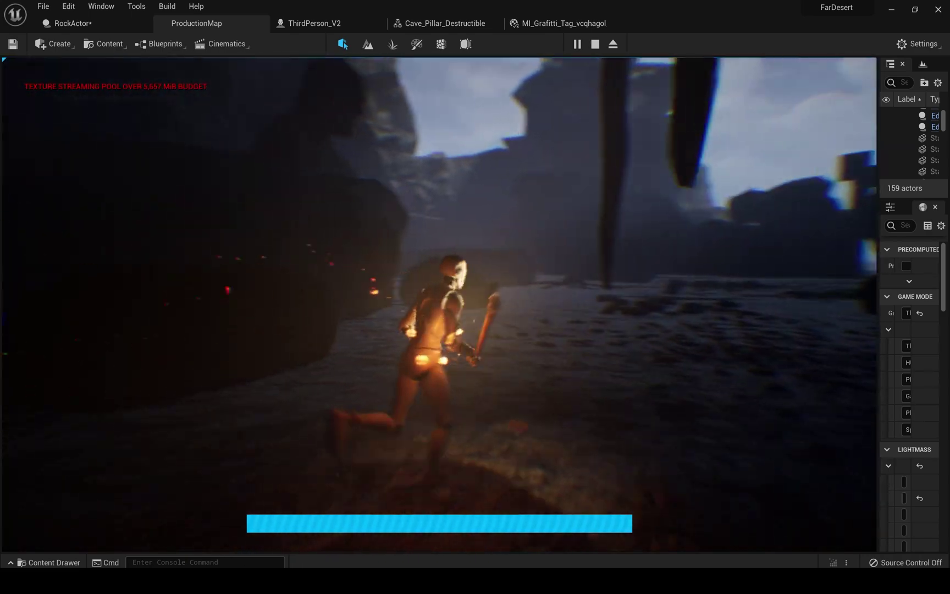
key(d)
key(s)
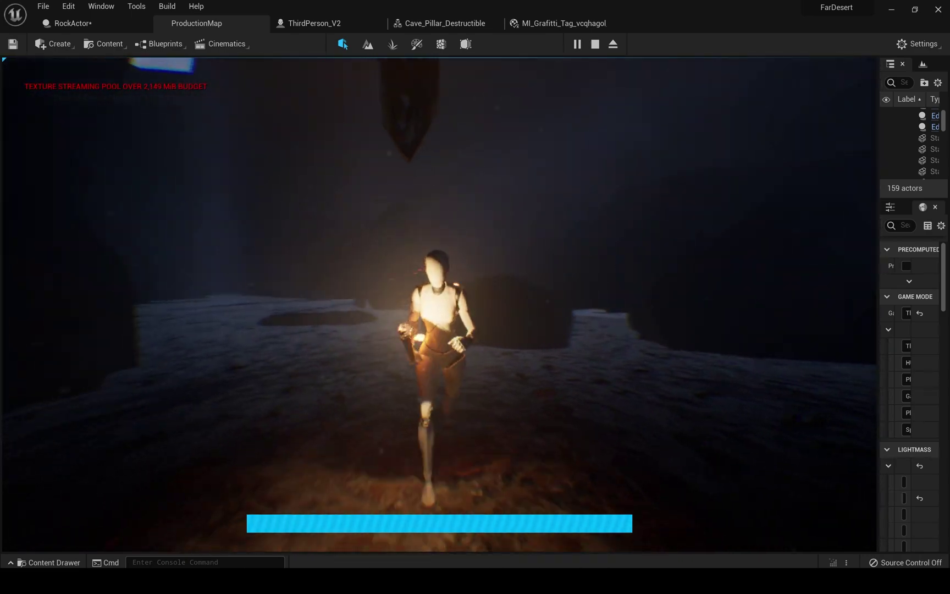
key(s)
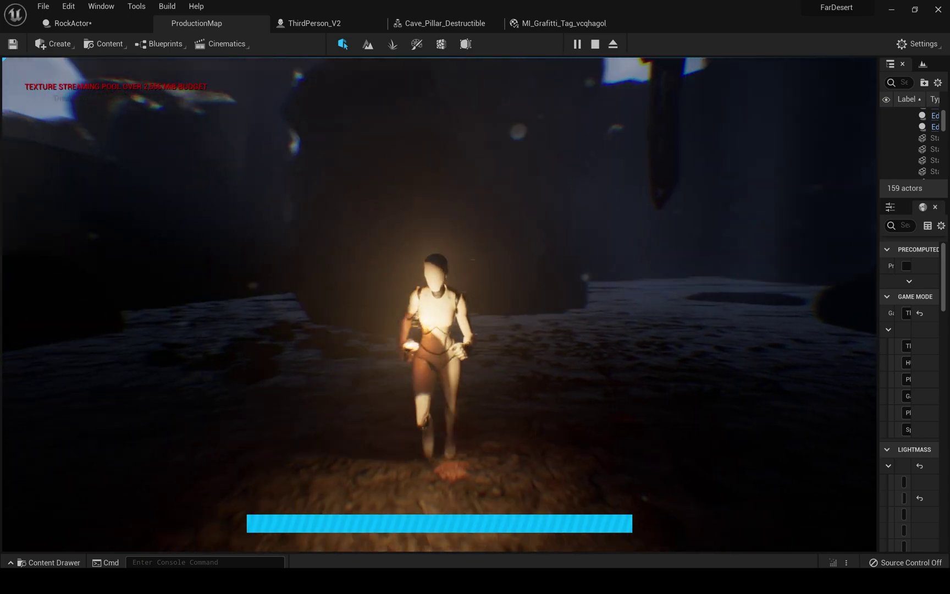
key(a)
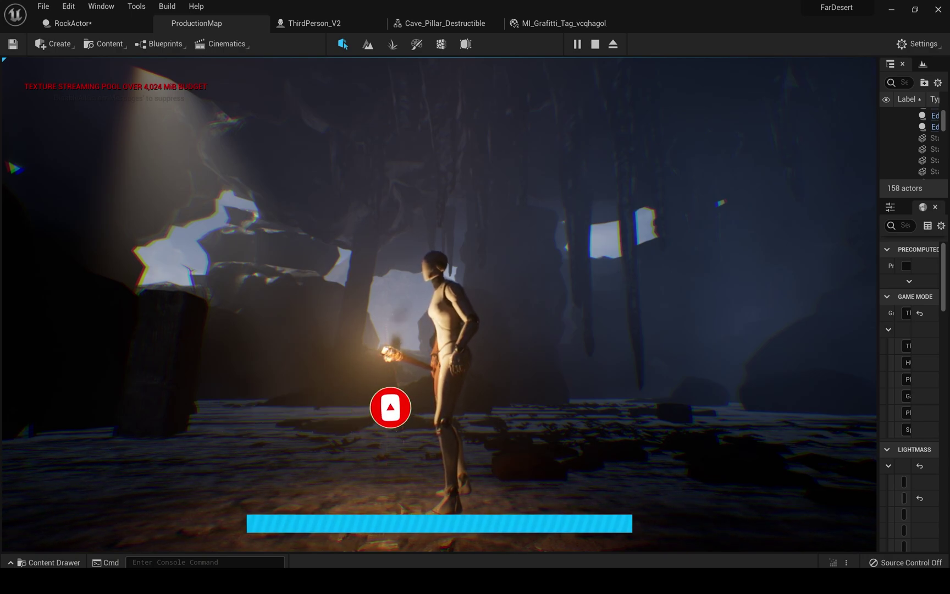
key(w)
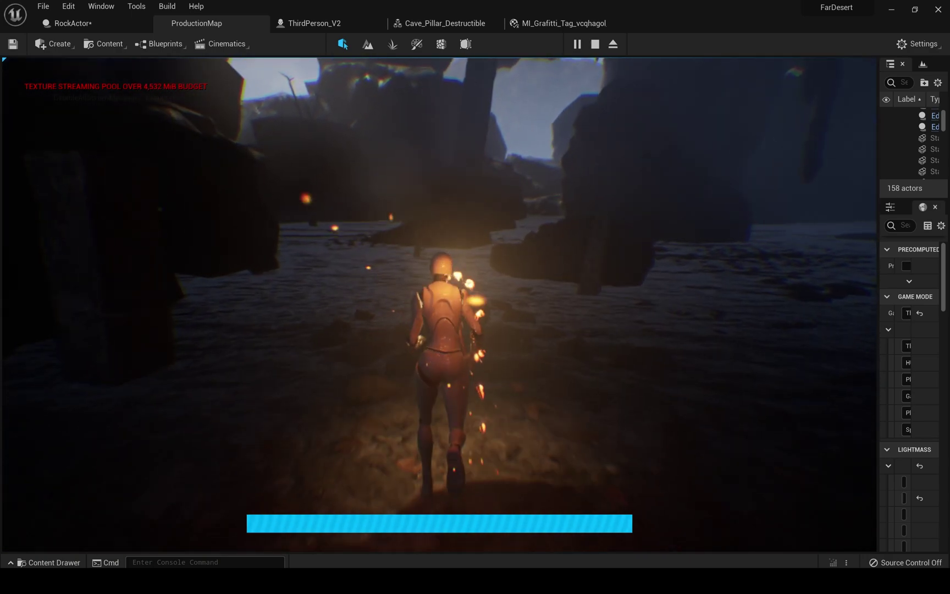